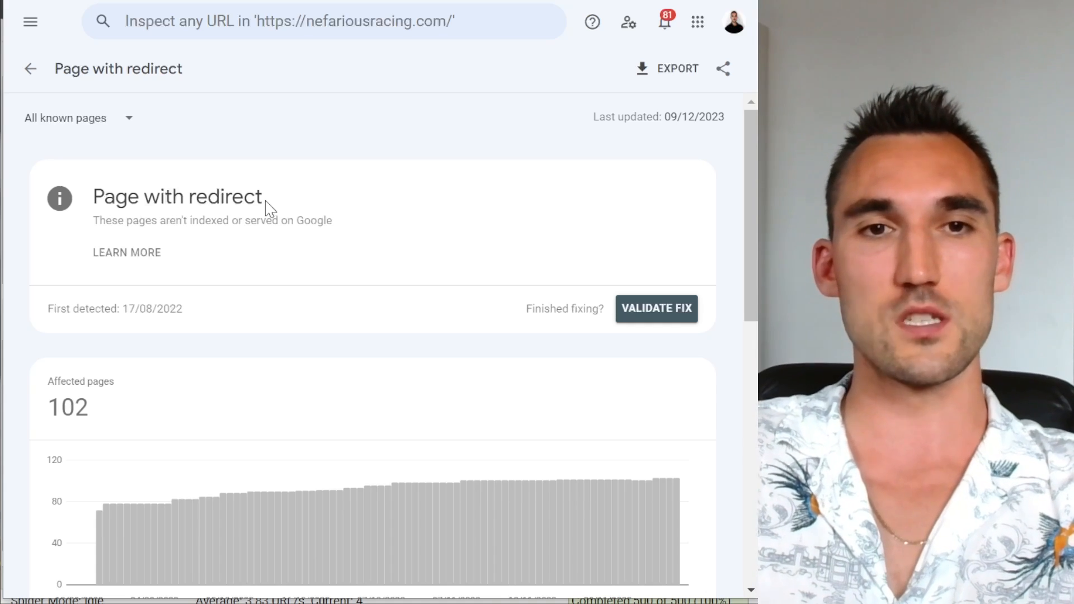
Step: Examine the Page with redirect report, including the affected pages figure, the chart and the example URLs
{"action": "scroll", "coordinate": [487, 242], "scroll_direction": "down", "scroll_amount": 7}
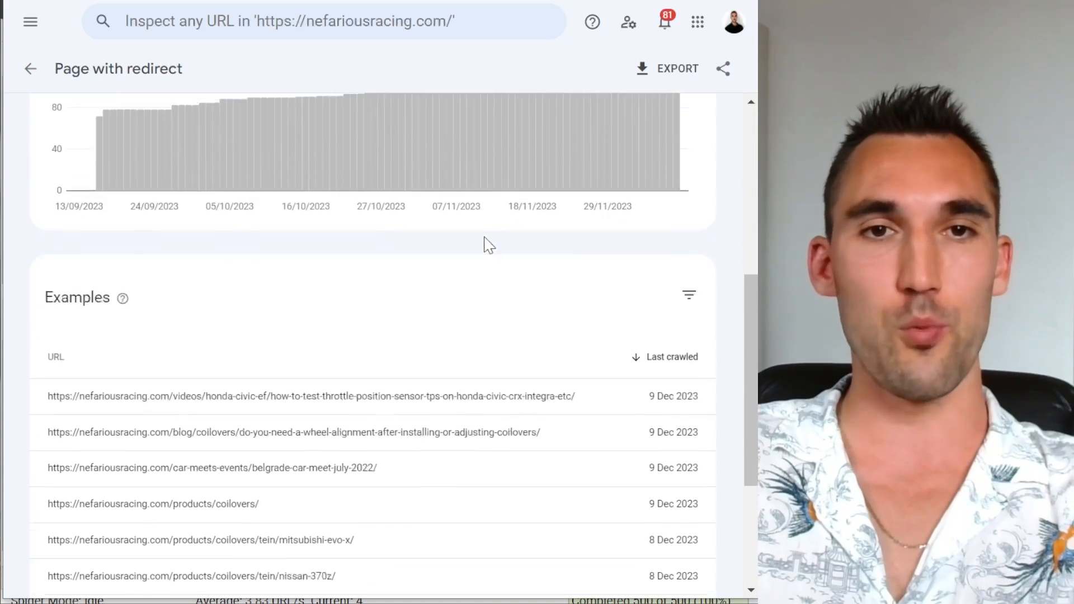
{"action": "scroll", "coordinate": [503, 320], "scroll_direction": "up", "scroll_amount": 7}
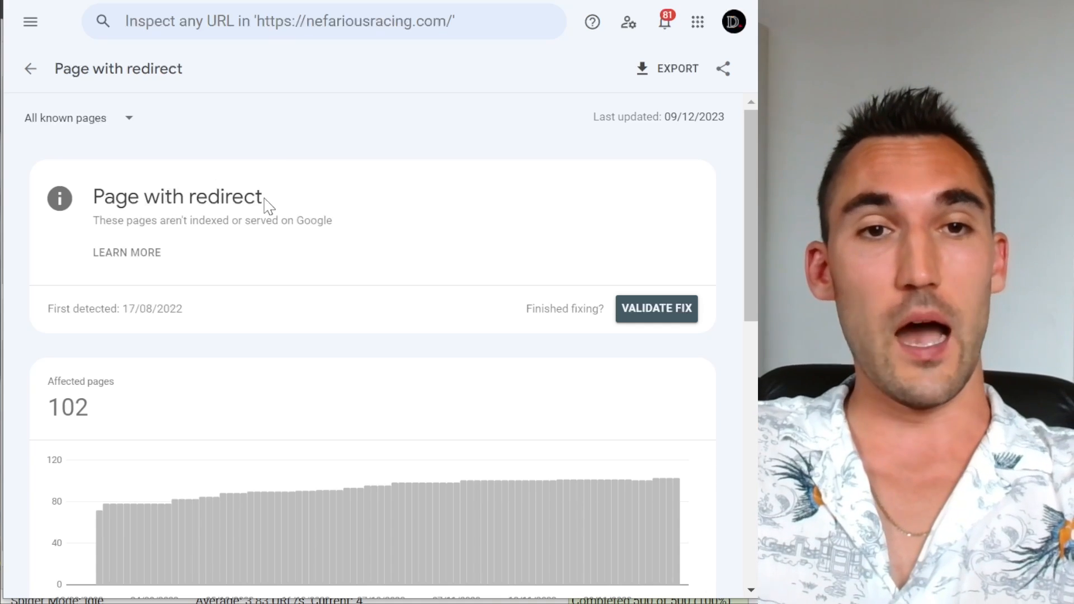
{"action": "left_click_drag", "start_coordinate": [266, 204], "coordinate": [115, 199]}
{"action": "left_click_drag", "start_coordinate": [52, 412], "coordinate": [115, 420]}
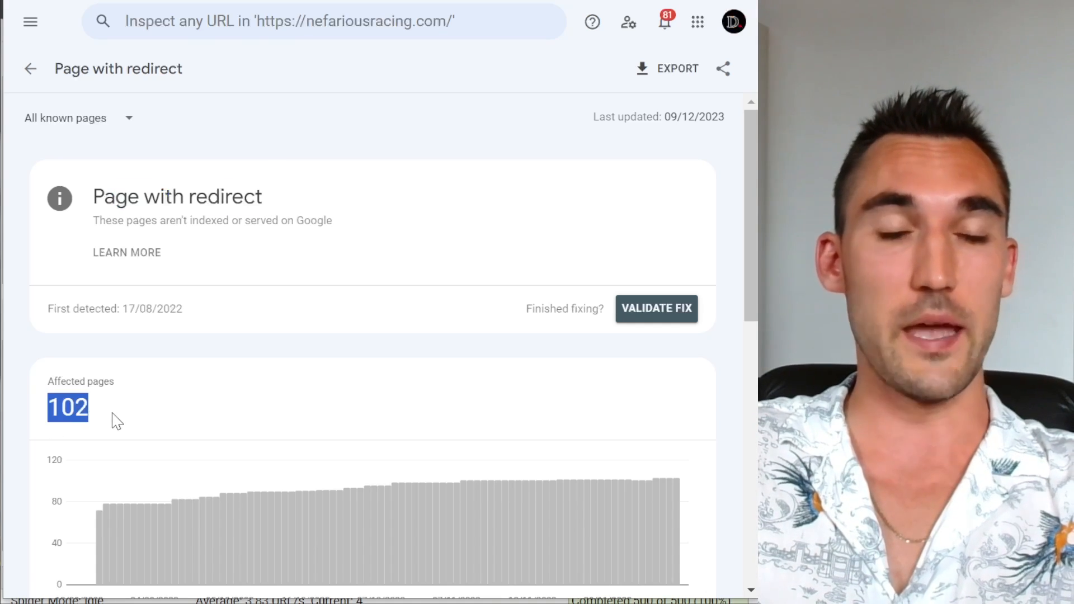
{"action": "scroll", "coordinate": [317, 368], "scroll_direction": "down", "scroll_amount": 7}
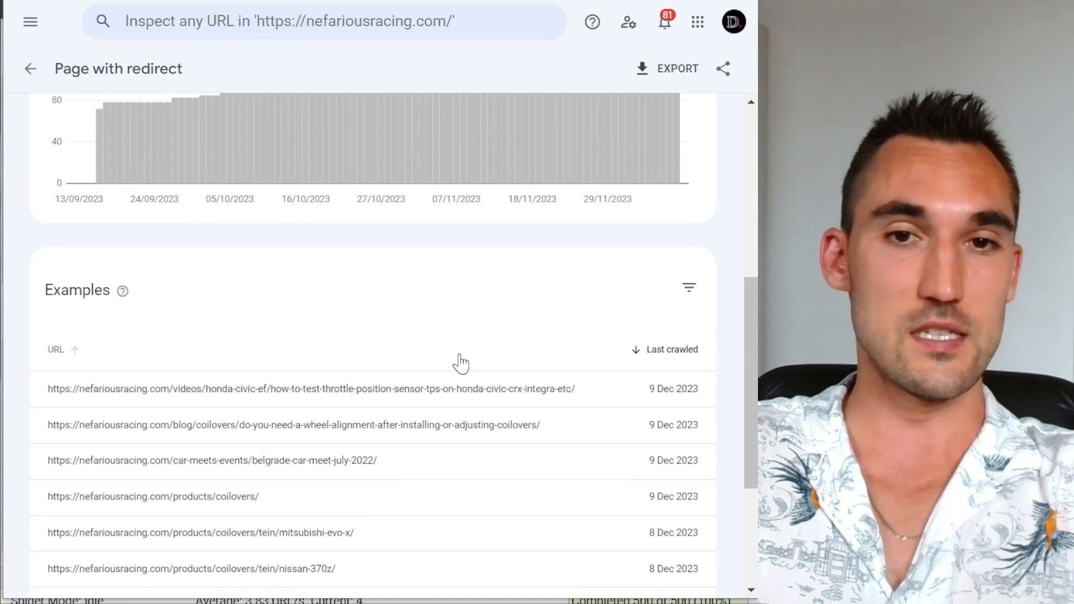
{"action": "scroll", "coordinate": [458, 362], "scroll_direction": "up", "scroll_amount": 7}
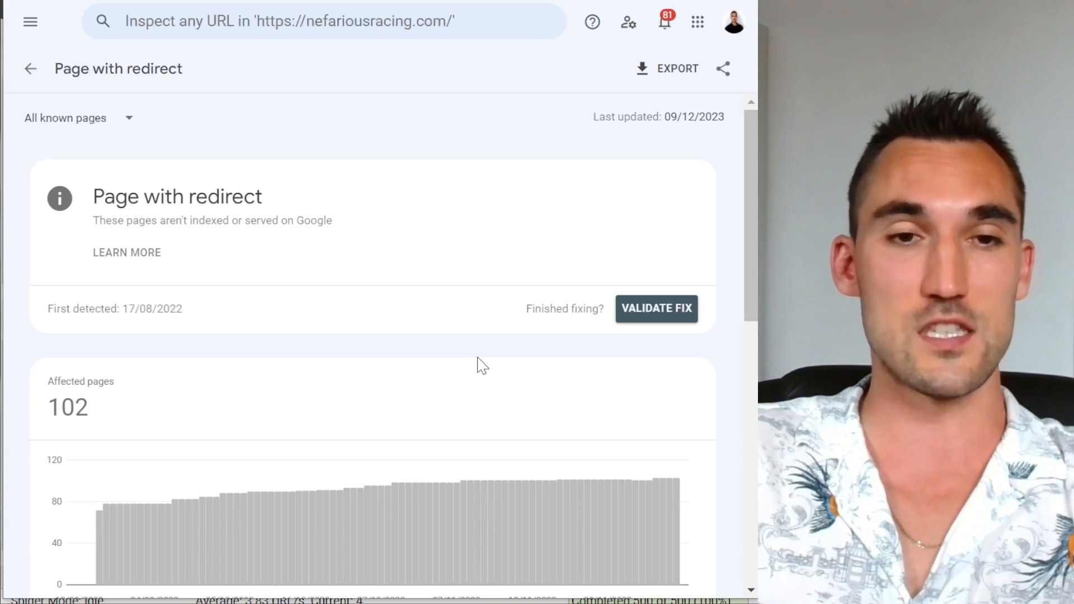
{"action": "left_click_drag", "start_coordinate": [89, 408], "coordinate": [55, 402]}
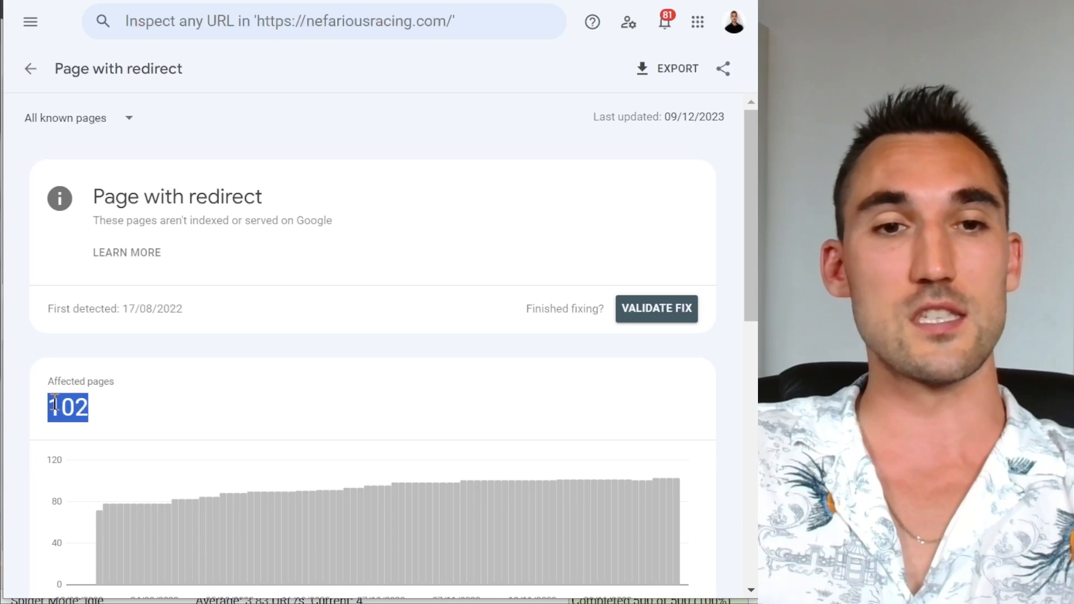
{"action": "left_click", "coordinate": [54, 403]}
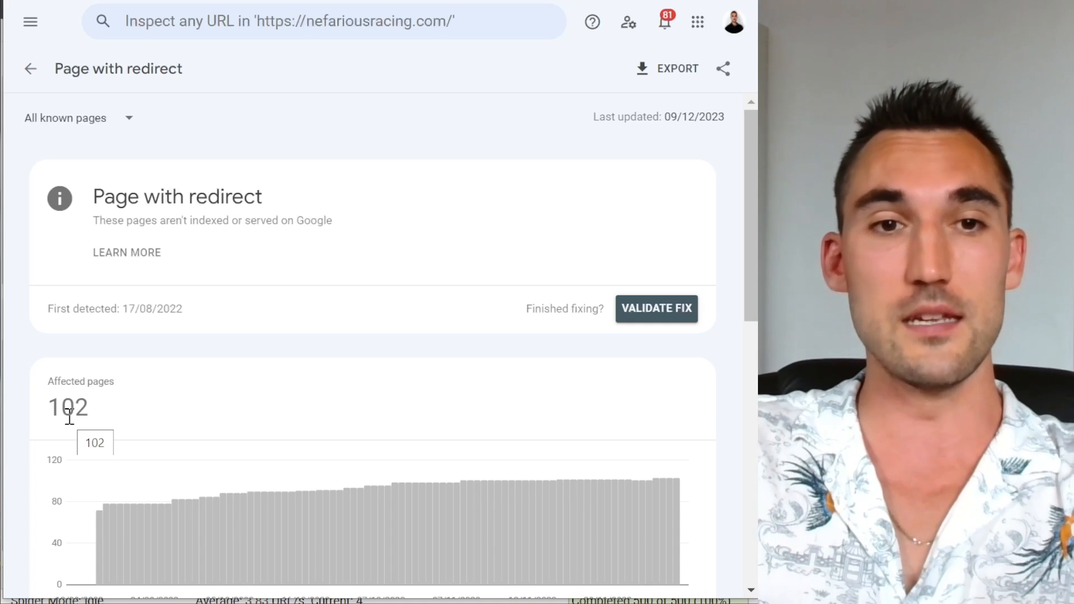
{"action": "left_click_drag", "start_coordinate": [75, 411], "coordinate": [48, 411]}
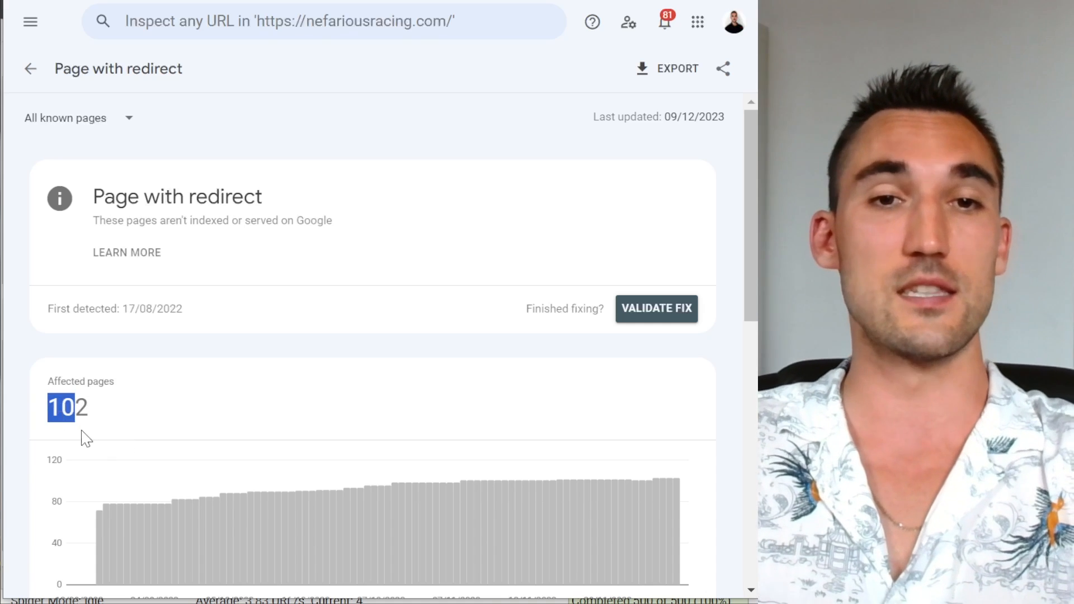
{"action": "left_click", "coordinate": [96, 436]}
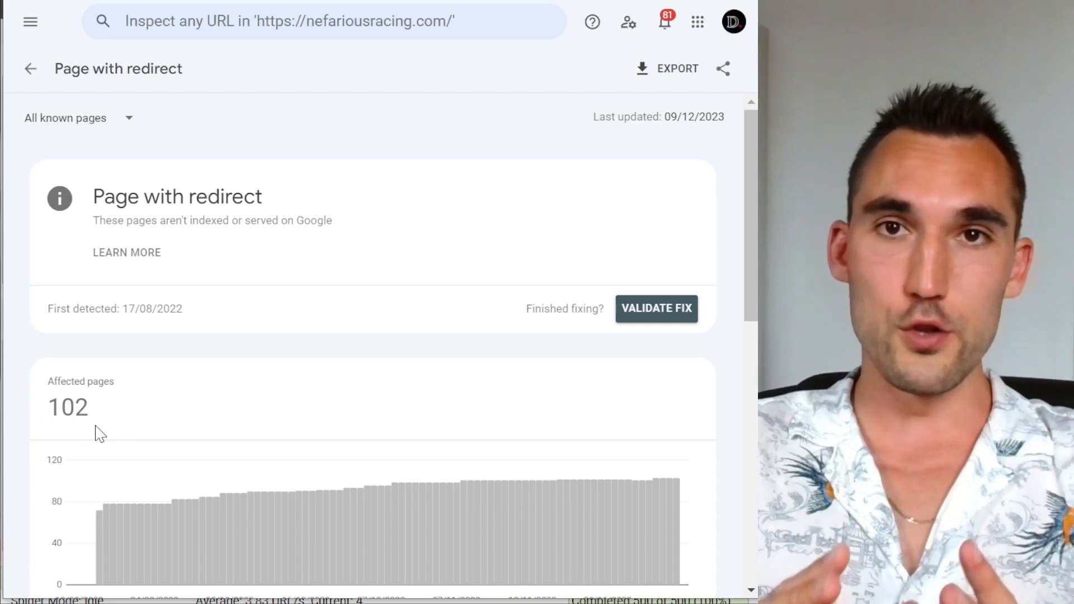
{"action": "scroll", "coordinate": [263, 391], "scroll_direction": "down", "scroll_amount": 8}
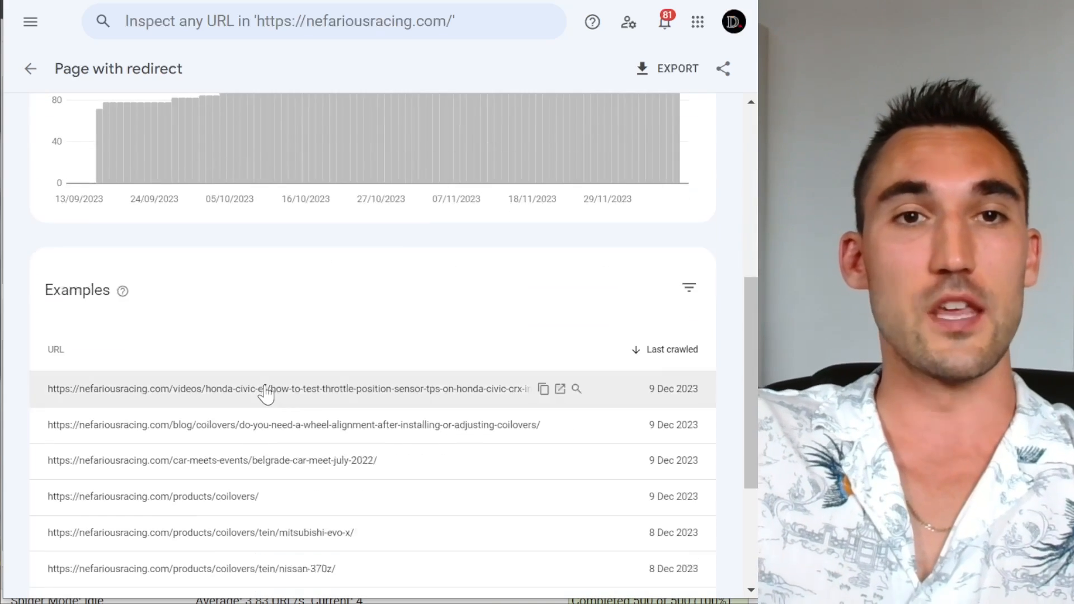
{"action": "scroll", "coordinate": [264, 391], "scroll_direction": "up", "scroll_amount": 8}
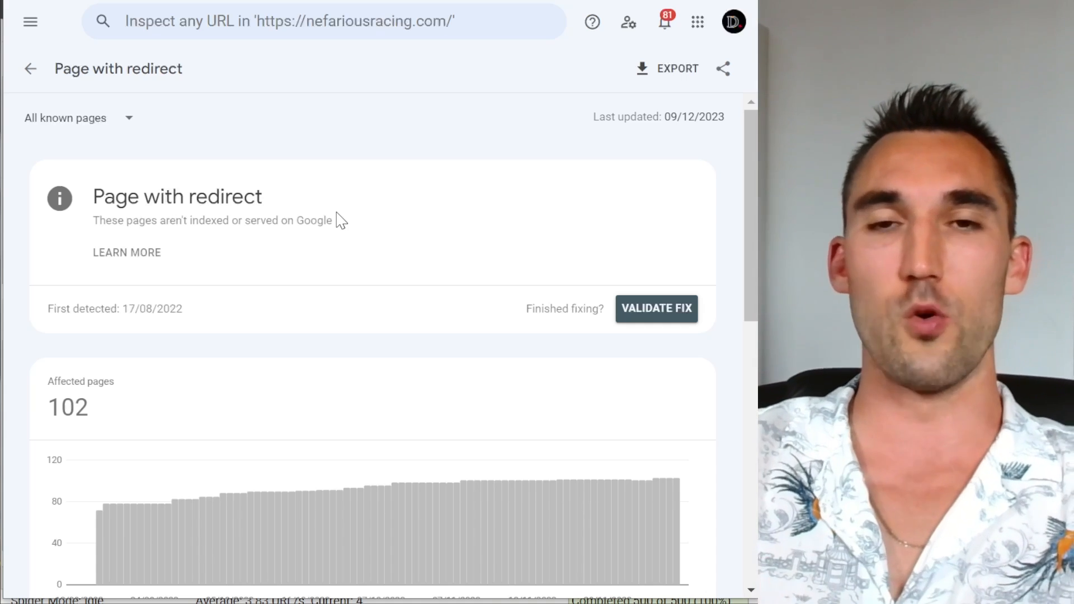
{"action": "scroll", "coordinate": [425, 461], "scroll_direction": "down", "scroll_amount": 8}
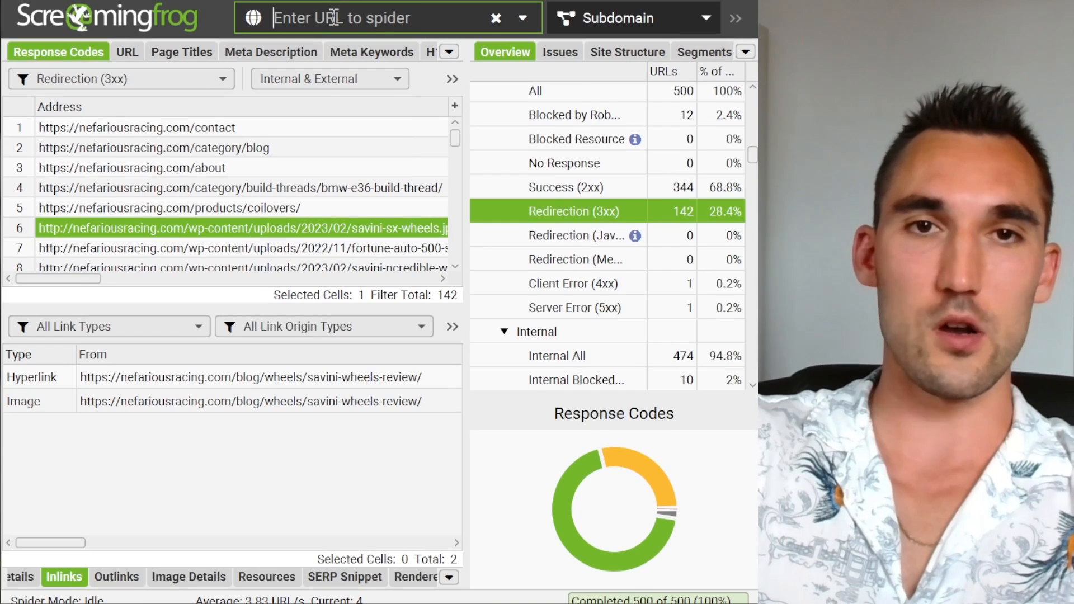
{"action": "left_click", "coordinate": [334, 18]}
{"action": "type", "text": "nefariou"}
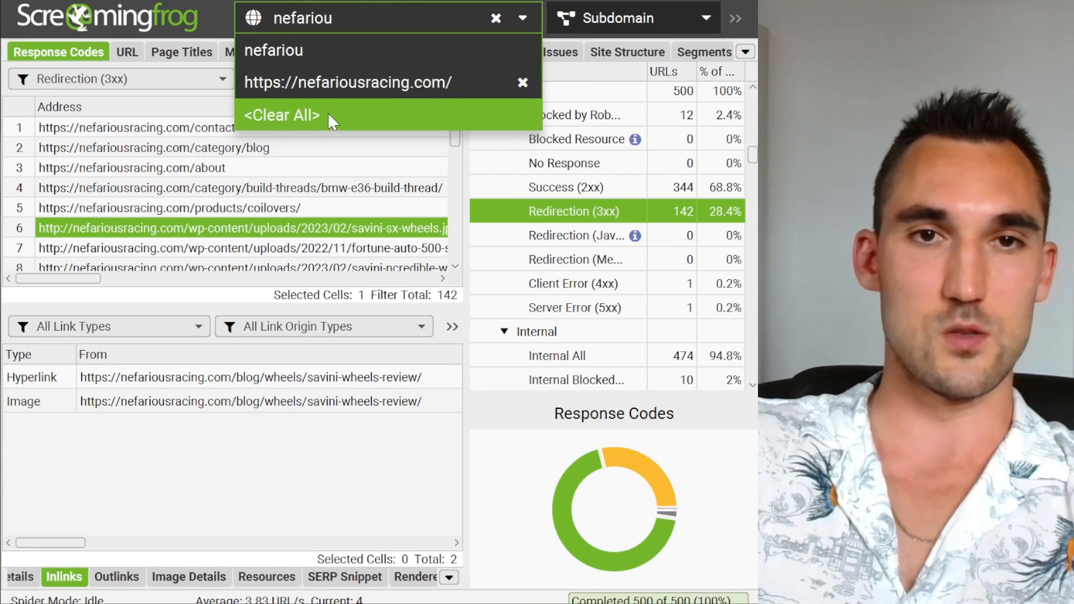
{"action": "left_click", "coordinate": [348, 92]}
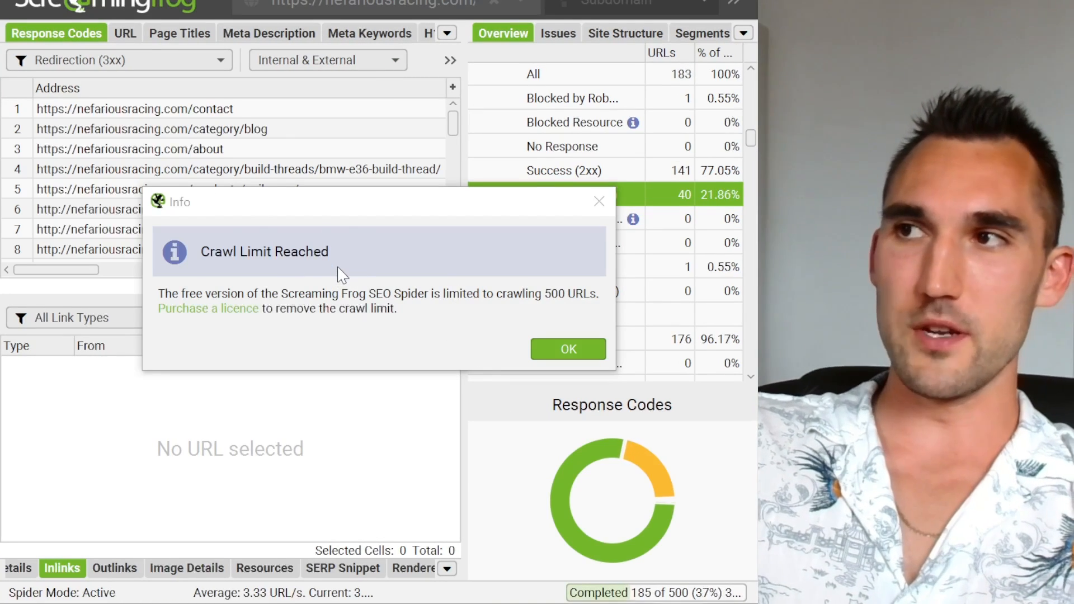
{"action": "left_click", "coordinate": [566, 350]}
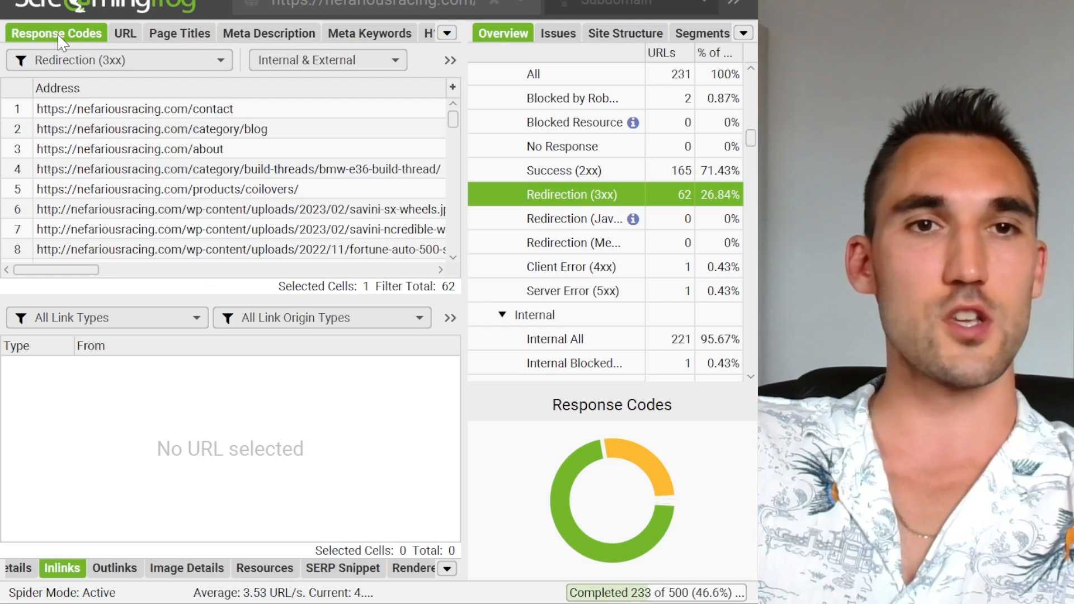
Step: Show the Response Codes data and filter the crawled URLs by Redirection (3xx)
{"action": "left_click", "coordinate": [447, 33]}
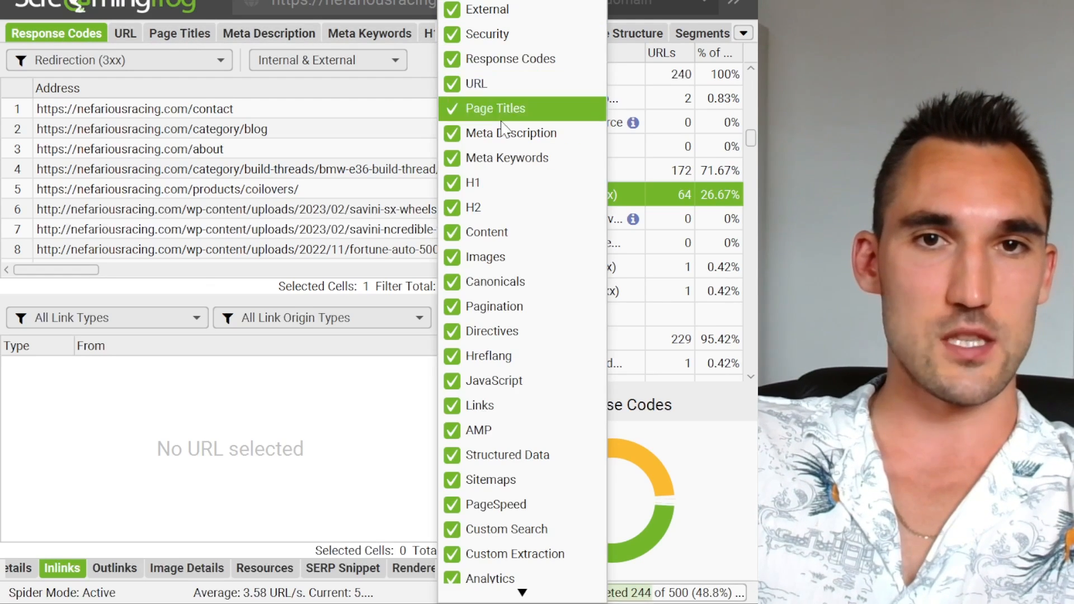
{"action": "left_click", "coordinate": [501, 62]}
{"action": "mouse_move", "coordinate": [71, 270]}
{"action": "left_mouse_down"}
{"action": "mouse_move", "coordinate": [122, 276]}
{"action": "mouse_move", "coordinate": [55, 269]}
{"action": "left_mouse_up"}
{"action": "left_click", "coordinate": [112, 60]}
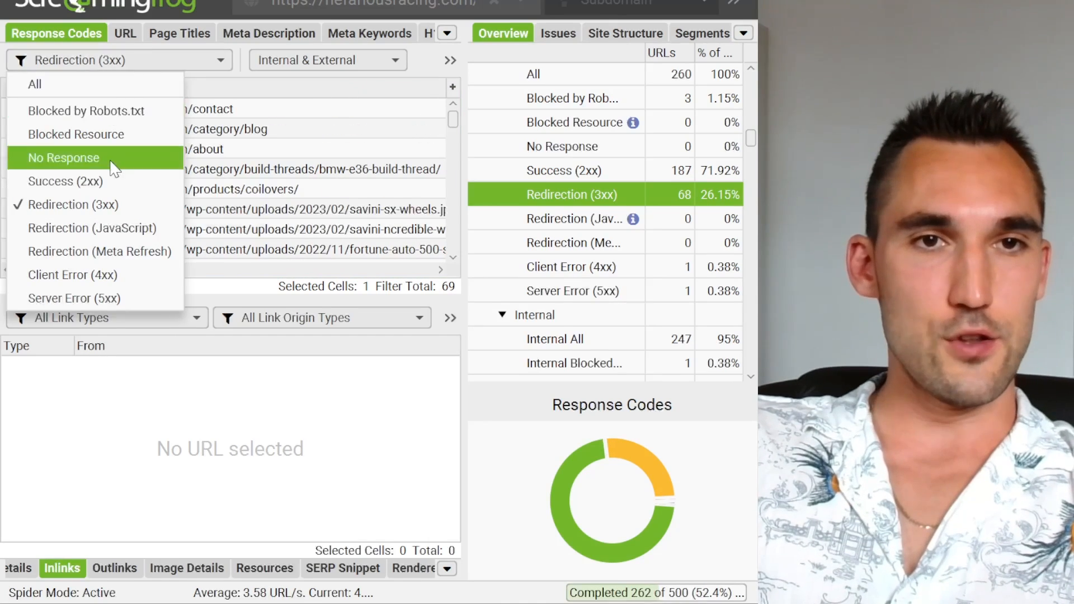
{"action": "left_click", "coordinate": [93, 210]}
Step: Check the status code, status and indexability of the redirecting URLs, then return to their addresses
{"action": "left_click_drag", "start_coordinate": [70, 271], "coordinate": [209, 274]}
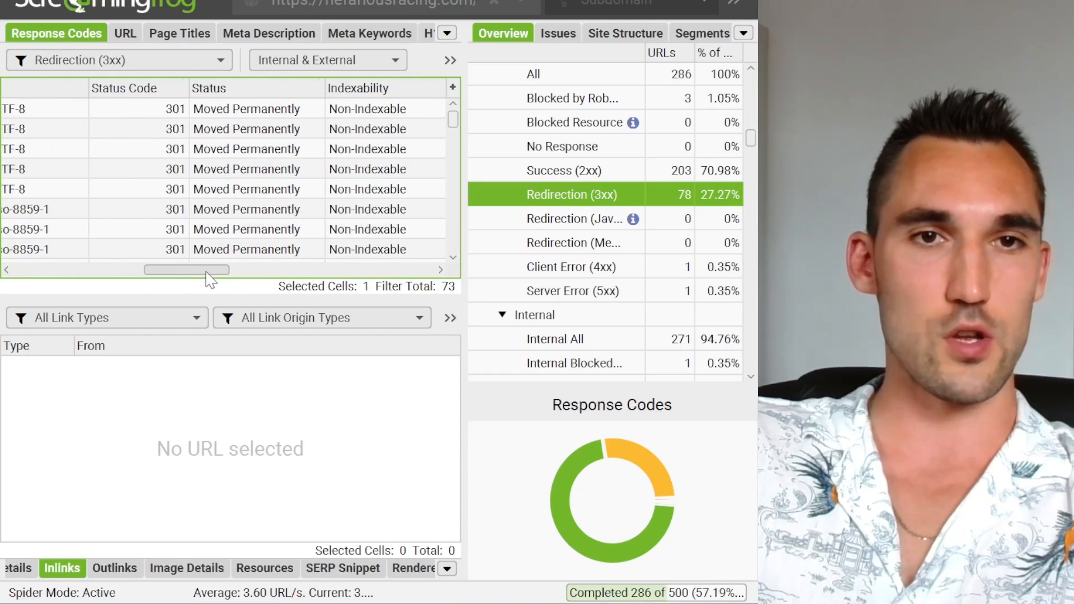
{"action": "scroll", "coordinate": [160, 129], "scroll_direction": "down", "scroll_amount": 20}
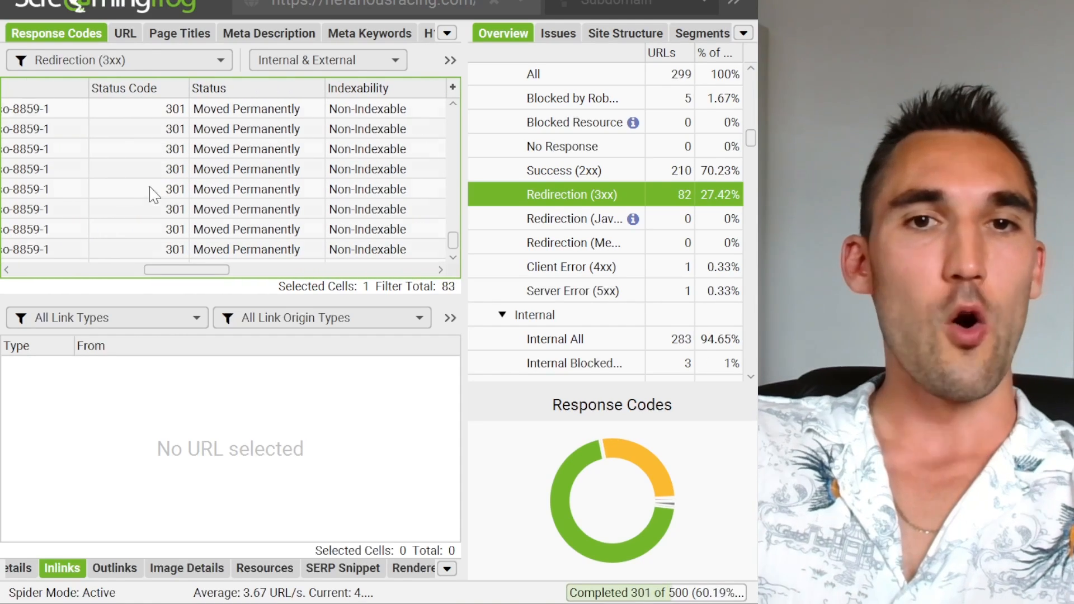
{"action": "scroll", "coordinate": [152, 230], "scroll_direction": "up", "scroll_amount": 10}
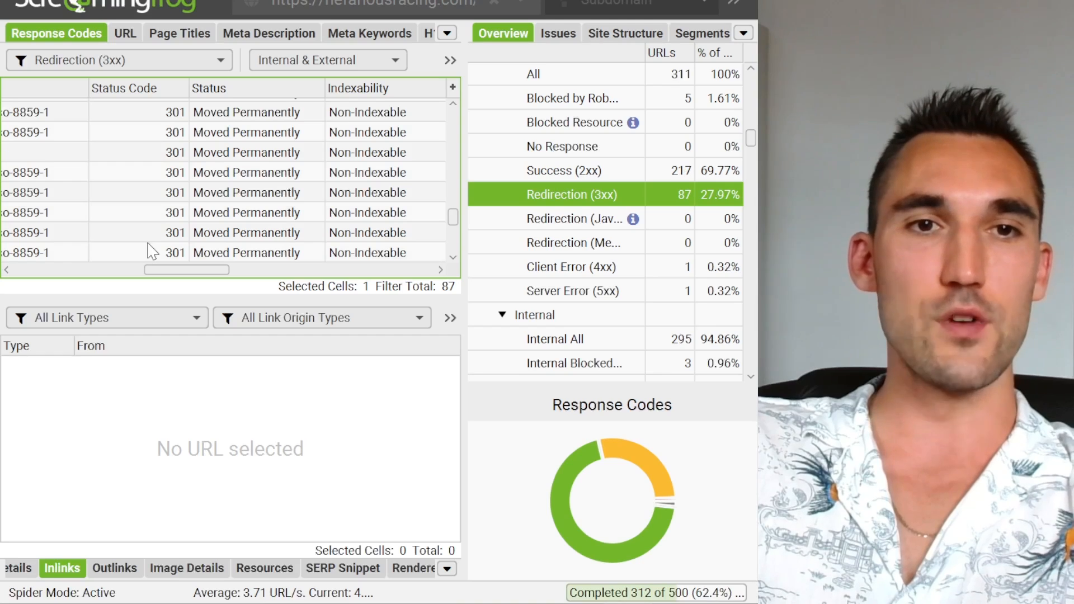
{"action": "scroll", "coordinate": [148, 243], "scroll_direction": "up", "scroll_amount": 5}
{"action": "left_click_drag", "start_coordinate": [192, 271], "coordinate": [61, 271]}
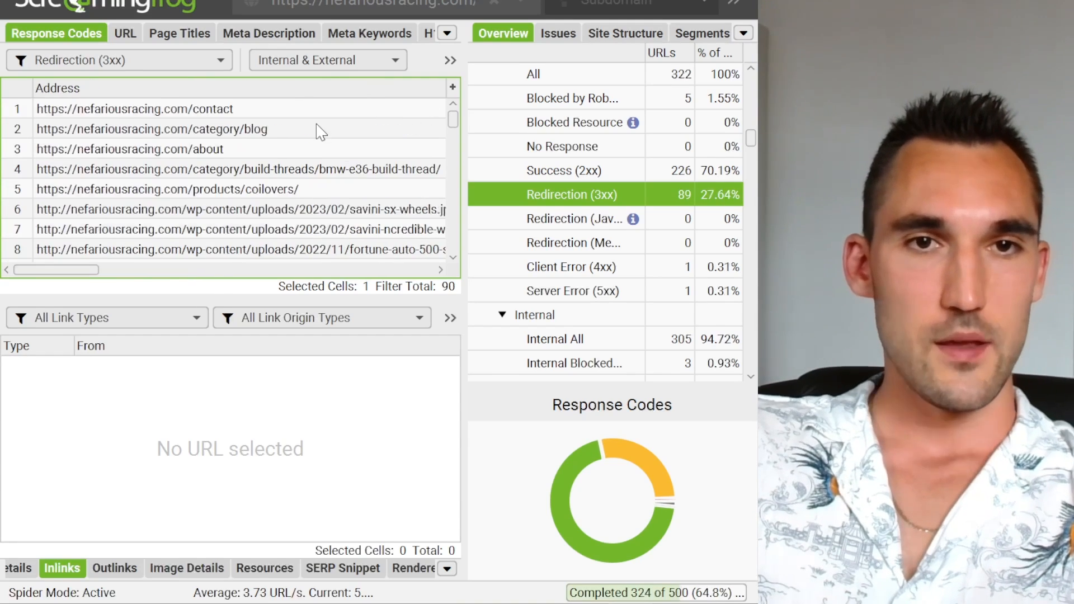
{"action": "left_click", "coordinate": [321, 158]}
{"action": "key", "text": "ctrl+a"}
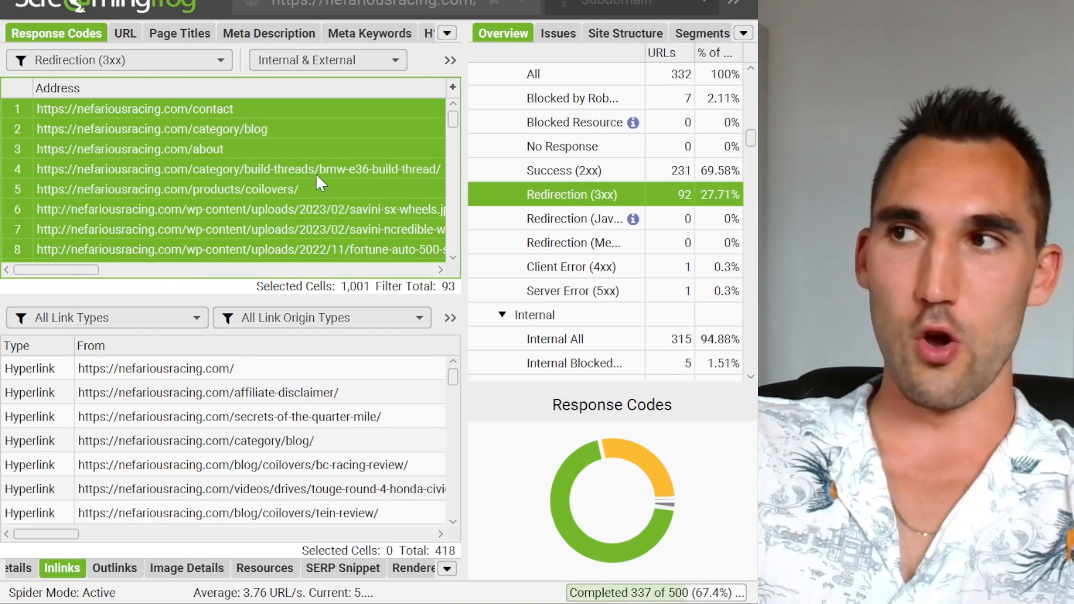
{"action": "left_click", "coordinate": [309, 186]}
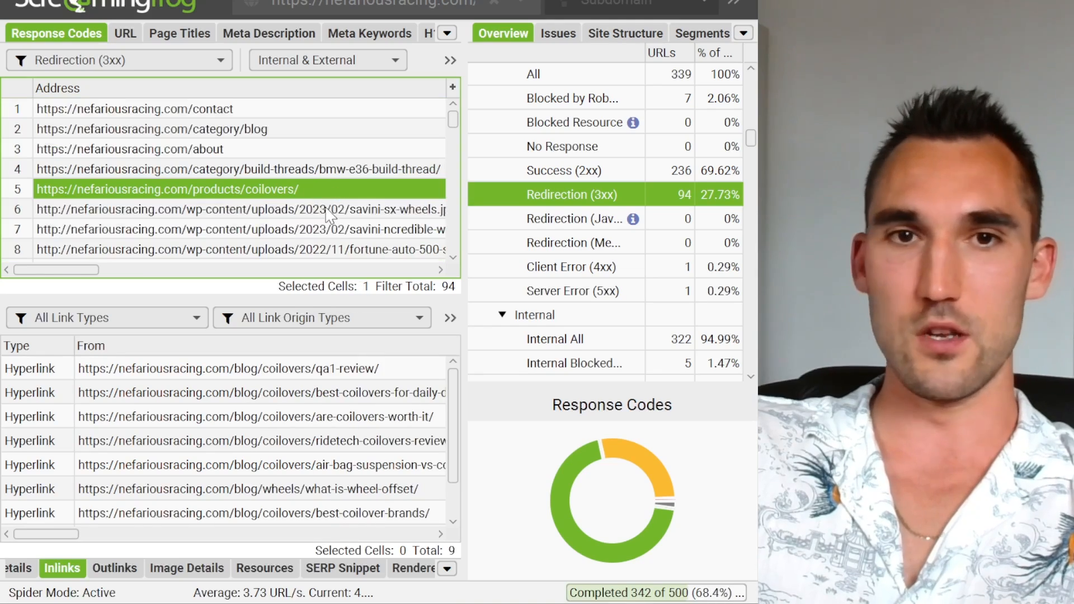
{"action": "key", "text": "ctrl+a"}
{"action": "left_click", "coordinate": [240, 108]}
{"action": "scroll", "coordinate": [383, 231], "scroll_direction": "right", "scroll_amount": 2}
{"action": "scroll", "coordinate": [383, 231], "scroll_direction": "down", "scroll_amount": 1}
{"action": "scroll", "coordinate": [403, 168], "scroll_direction": "up", "scroll_amount": 1}
{"action": "left_click_drag", "start_coordinate": [86, 273], "coordinate": [68, 274]}
{"action": "scroll", "coordinate": [253, 252], "scroll_direction": "down", "scroll_amount": 15}
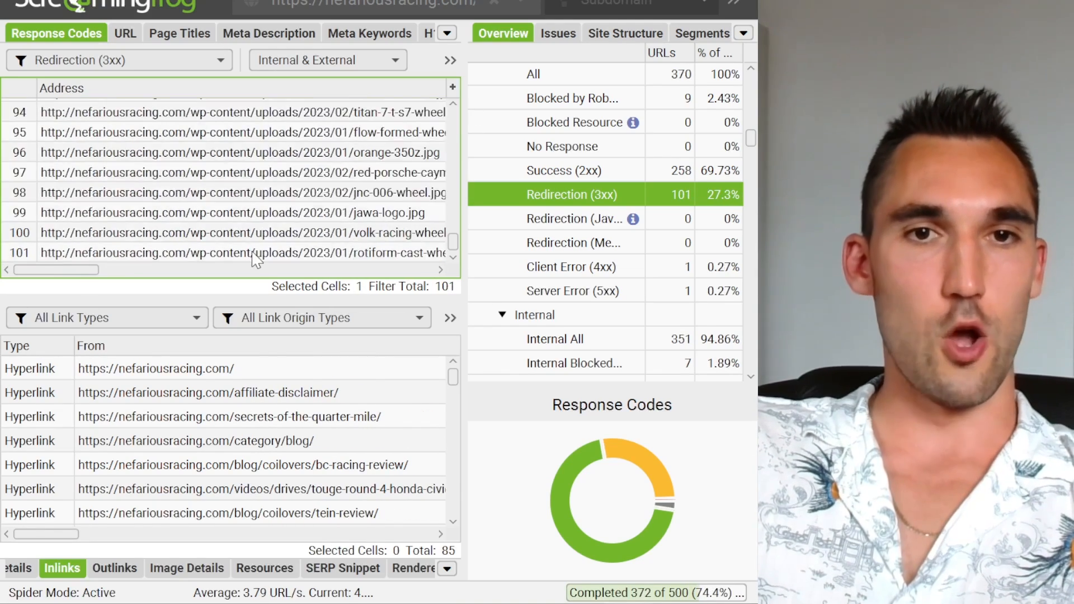
{"action": "left_click", "coordinate": [252, 253], "text": "shift"}
{"action": "left_click", "coordinate": [253, 253], "text": "shift"}
{"action": "scroll", "coordinate": [150, 257], "scroll_direction": "up", "scroll_amount": 3}
Step: Review the inlinks of the selected redirecting URLs, comparing the From pages with their To addresses
{"action": "scroll", "coordinate": [162, 414], "scroll_direction": "down", "scroll_amount": 1}
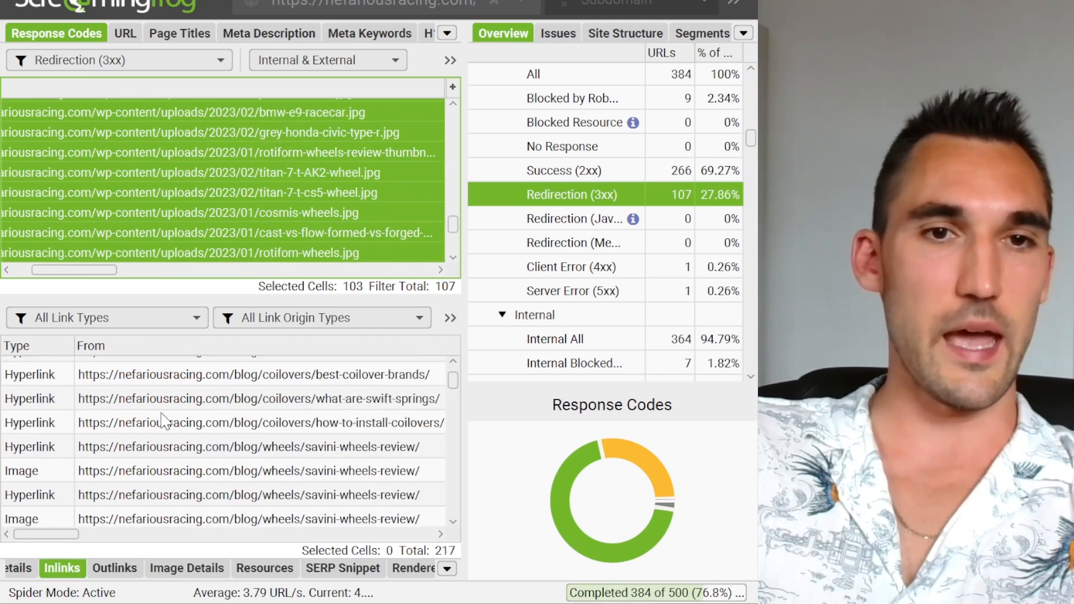
{"action": "scroll", "coordinate": [164, 420], "scroll_direction": "up", "scroll_amount": 1}
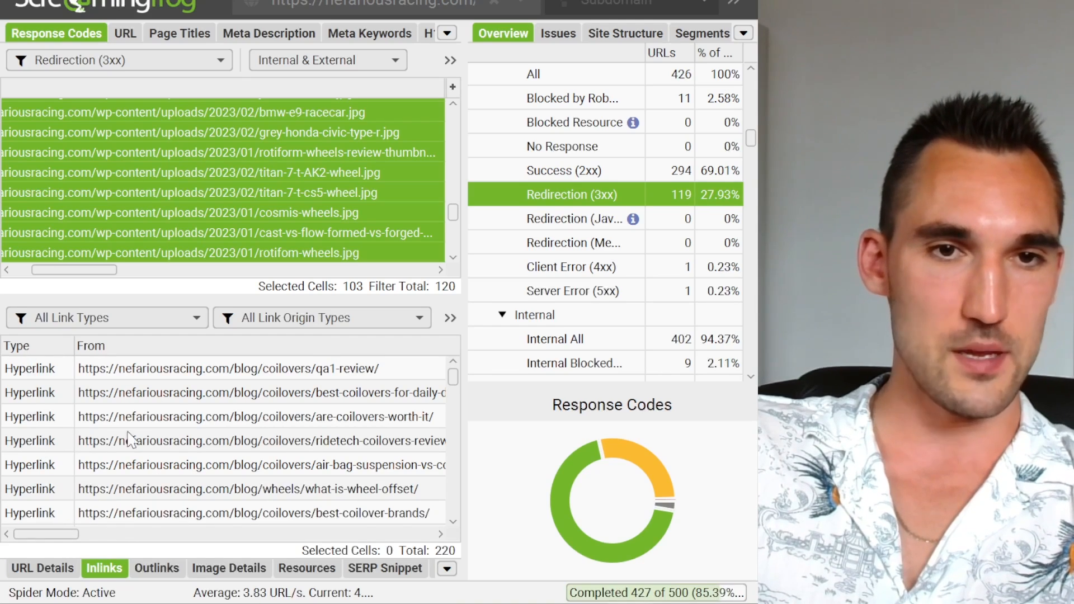
{"action": "mouse_move", "coordinate": [56, 535]}
{"action": "left_mouse_down"}
{"action": "mouse_move", "coordinate": [143, 537]}
{"action": "mouse_move", "coordinate": [72, 536]}
{"action": "left_mouse_up"}
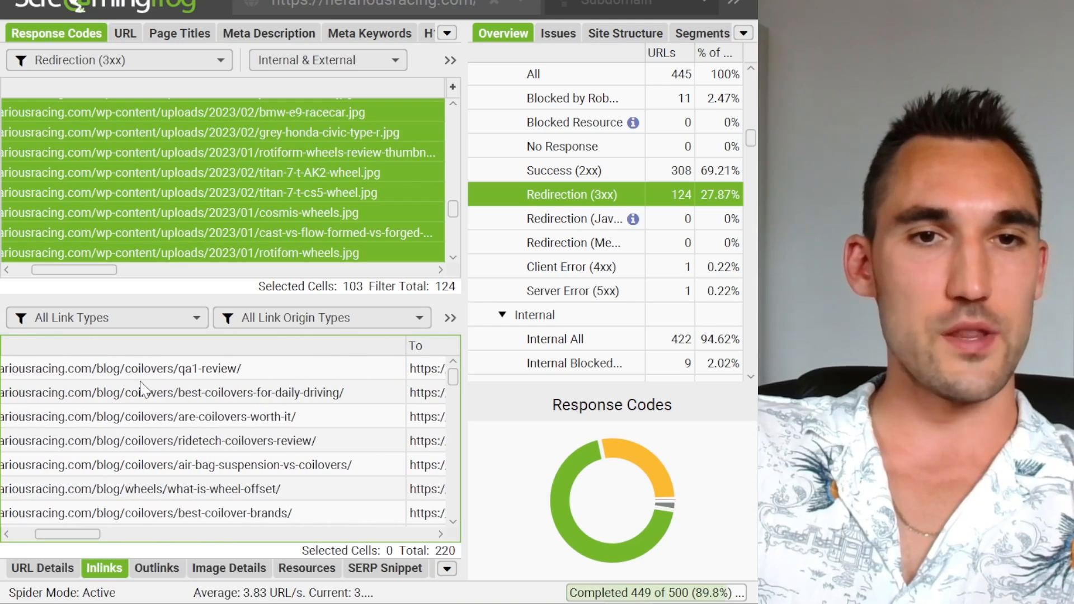
{"action": "left_click", "coordinate": [431, 372]}
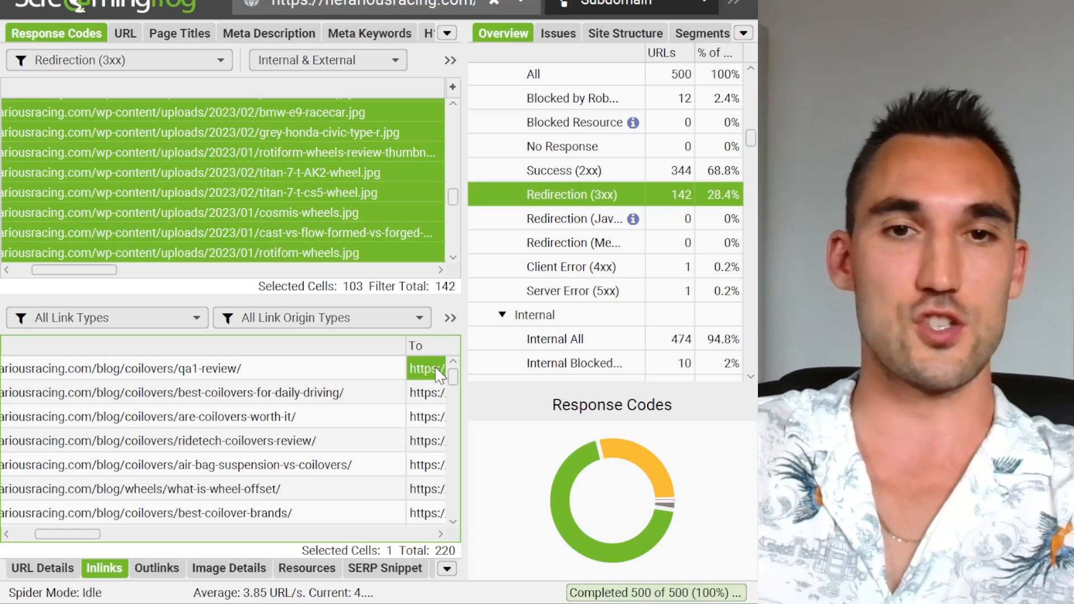
{"action": "scroll", "coordinate": [287, 425], "scroll_direction": "down", "scroll_amount": 5}
{"action": "scroll", "coordinate": [287, 425], "scroll_direction": "down", "scroll_amount": 10}
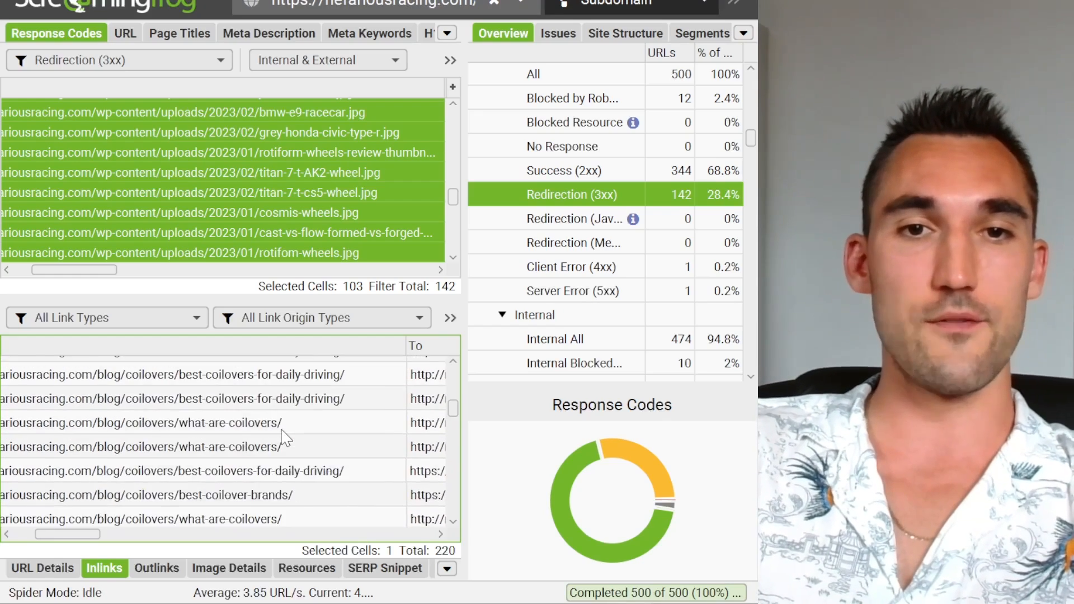
{"action": "scroll", "coordinate": [284, 447], "scroll_direction": "down", "scroll_amount": 5}
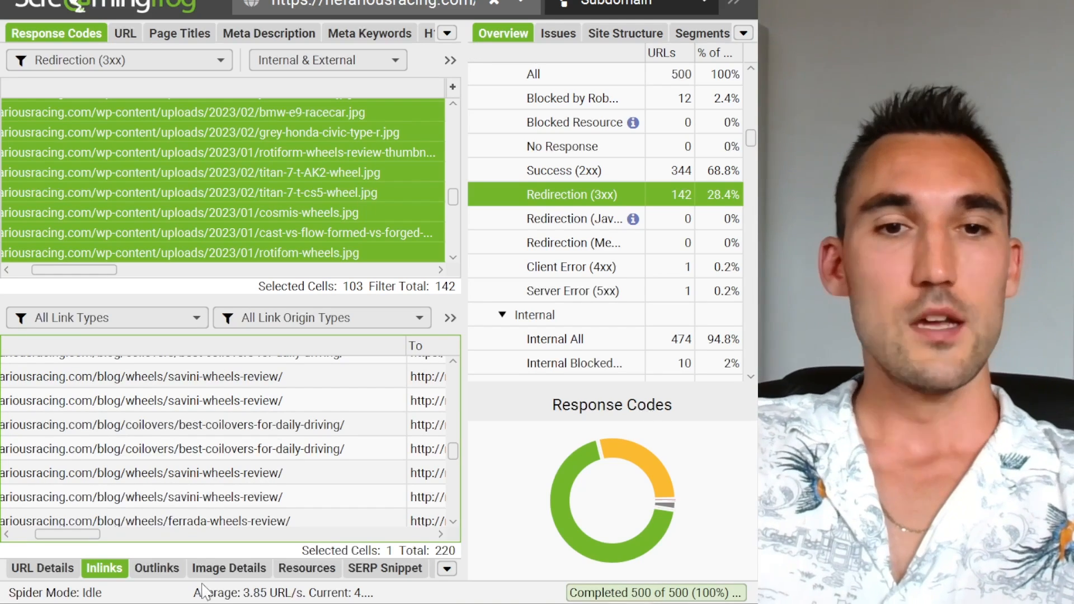
Step: Switch back to Google Search Console and export the Page with redirect report to Google Sheets
{"action": "left_click", "coordinate": [313, 520]}
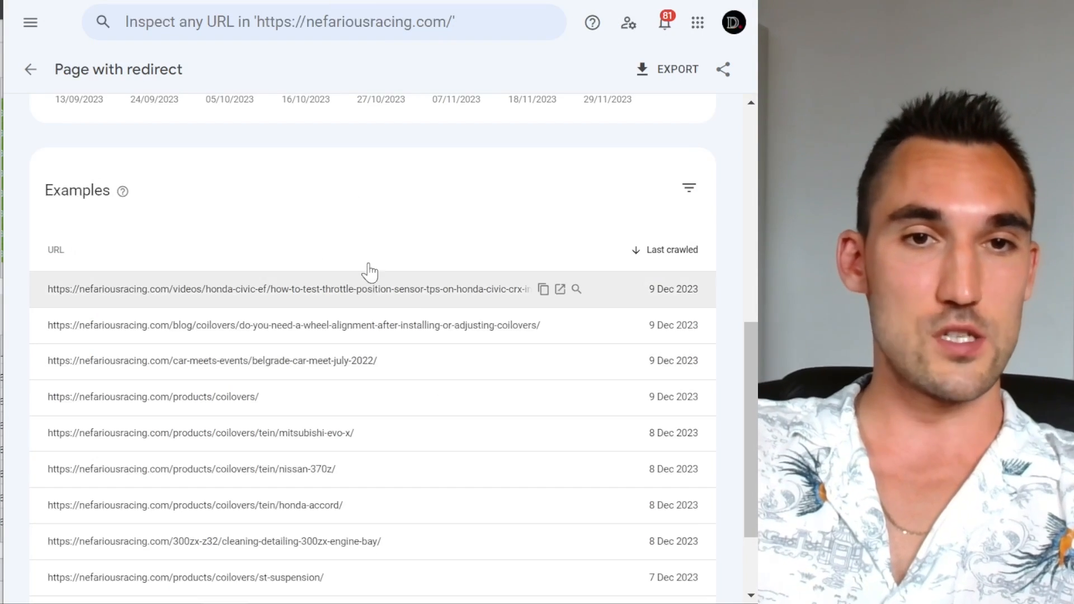
{"action": "scroll", "coordinate": [383, 293], "scroll_direction": "up", "scroll_amount": 9}
{"action": "scroll", "coordinate": [425, 313], "scroll_direction": "down", "scroll_amount": 10}
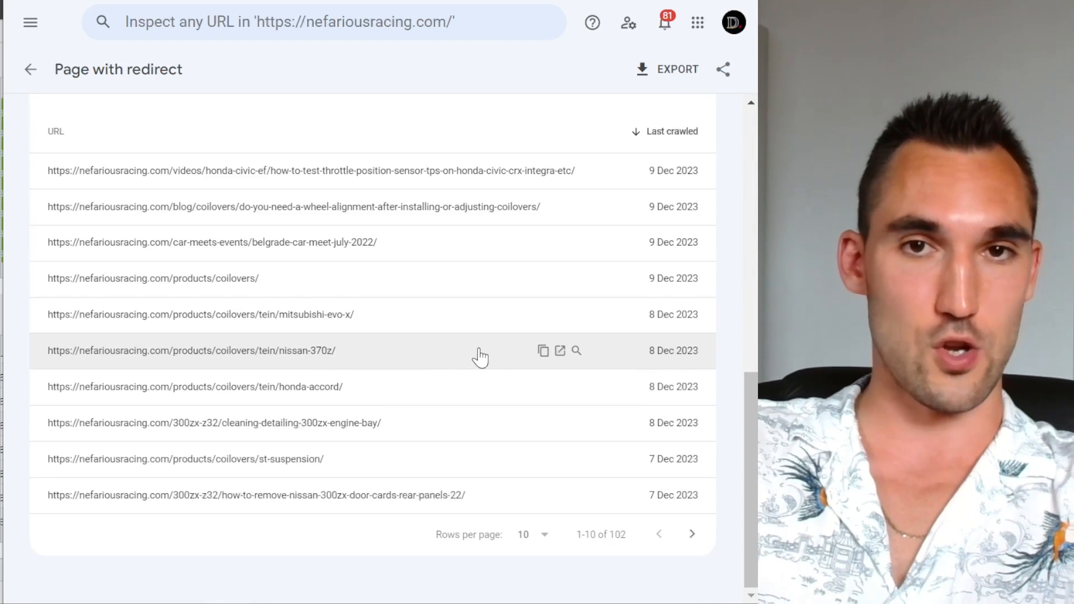
{"action": "scroll", "coordinate": [479, 355], "scroll_direction": "up", "scroll_amount": 10}
{"action": "left_click", "coordinate": [677, 90]}
{"action": "left_click", "coordinate": [673, 109]}
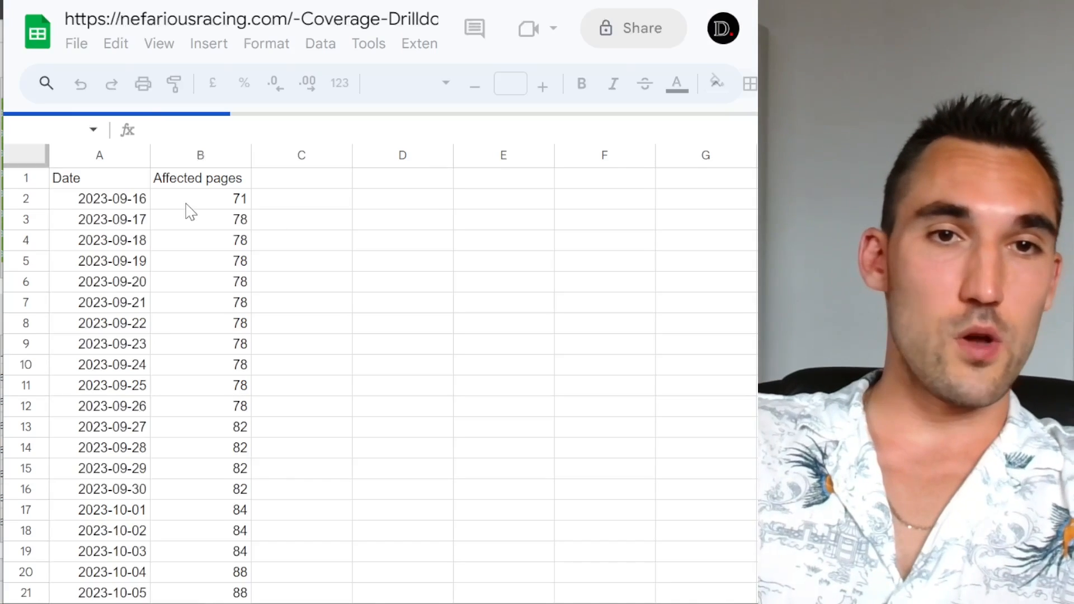
Step: Open the Table sheet of the exported spreadsheet and widen the URL column to fit the full addresses
{"action": "left_click", "coordinate": [257, 587]}
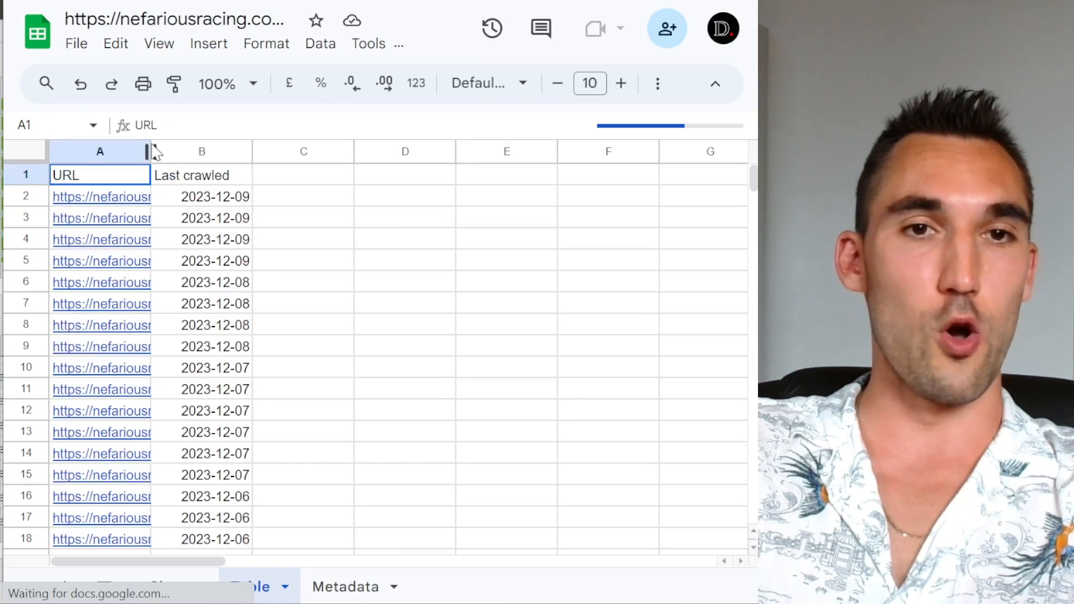
{"action": "left_click_drag", "start_coordinate": [150, 151], "coordinate": [378, 151]}
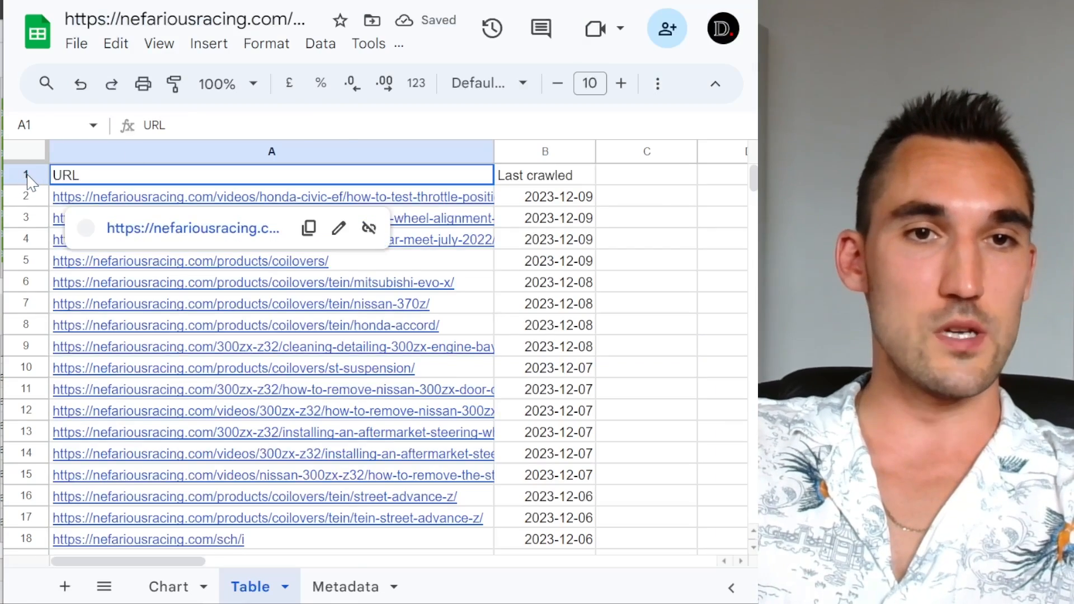
Step: Delete the header row from the exported Table sheet and copy the full column of redirecting URLs
{"action": "right_click", "coordinate": [24, 175]}
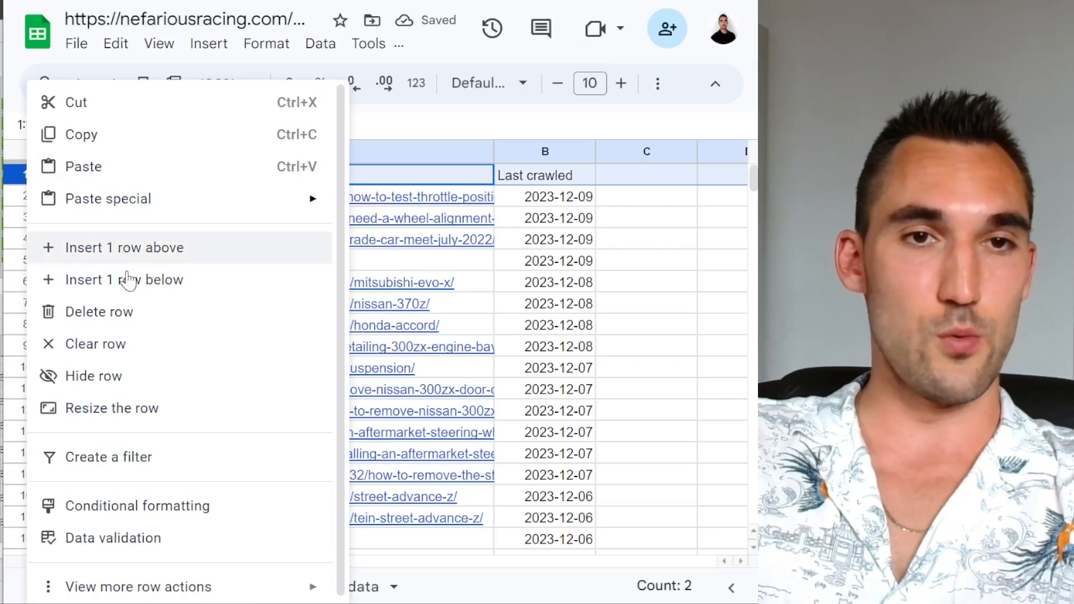
{"action": "left_click", "coordinate": [163, 314]}
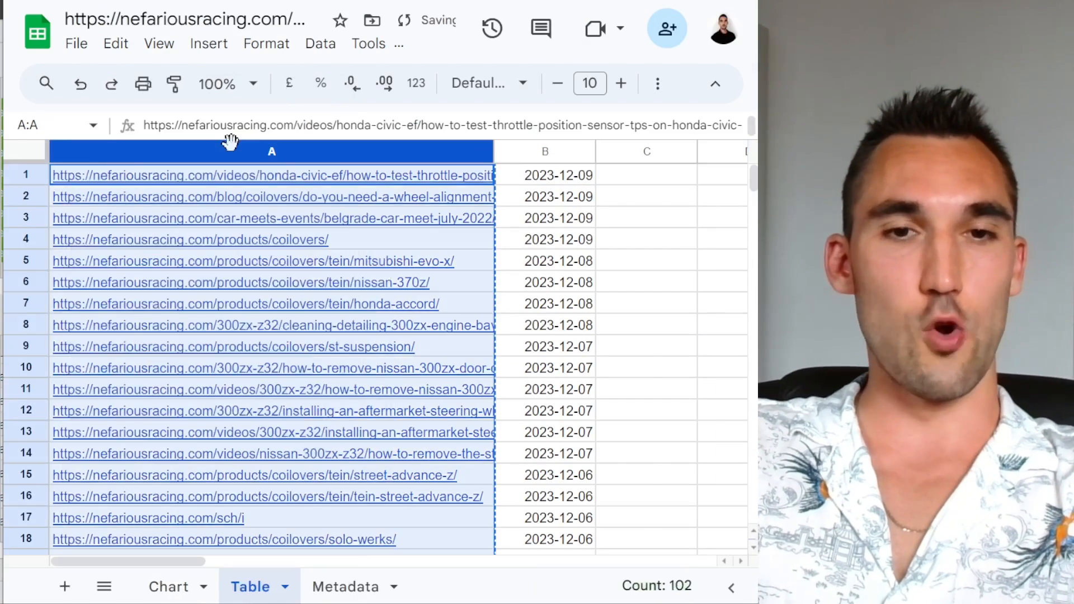
{"action": "key", "text": "ctrl+c"}
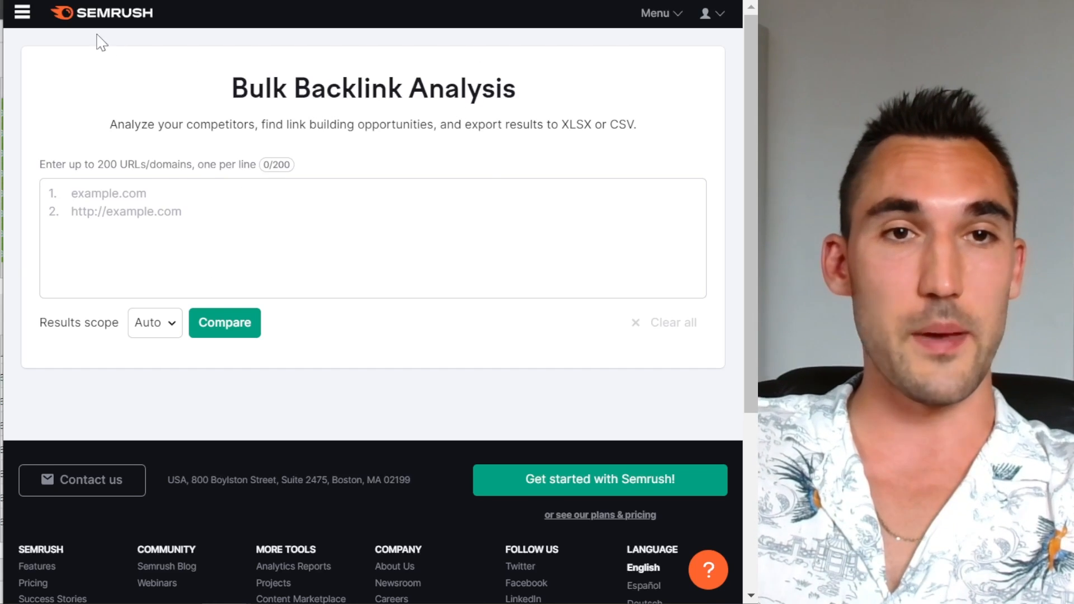
Step: Switch to Semrush Bulk Backlink Analysis, paste in the copied URLs, and run the comparison with the Auto results scope
{"action": "left_click", "coordinate": [24, 11]}
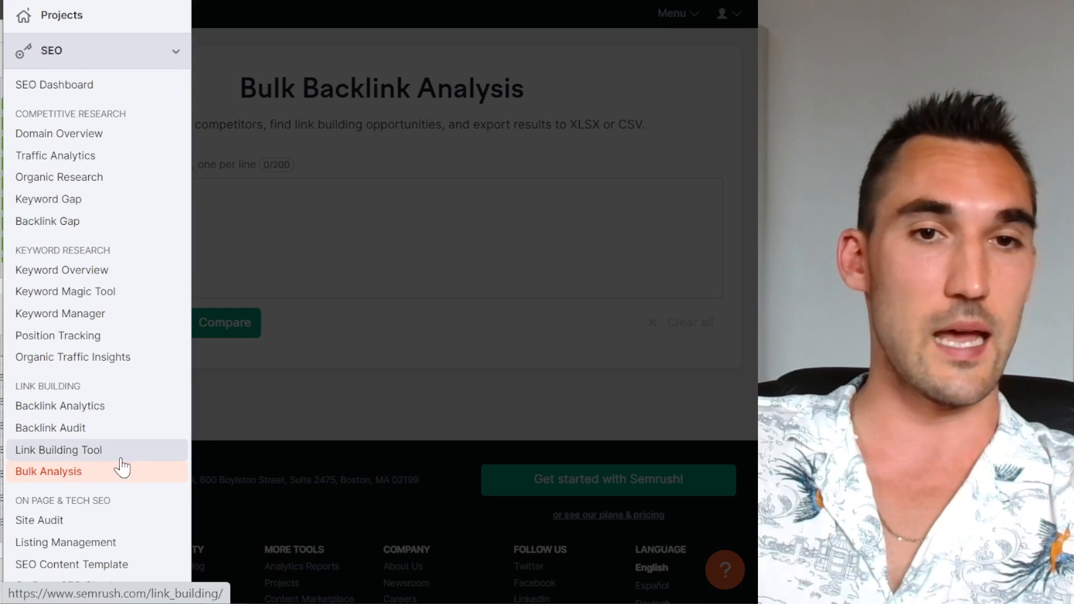
{"action": "left_click", "coordinate": [367, 175]}
{"action": "left_click", "coordinate": [317, 223]}
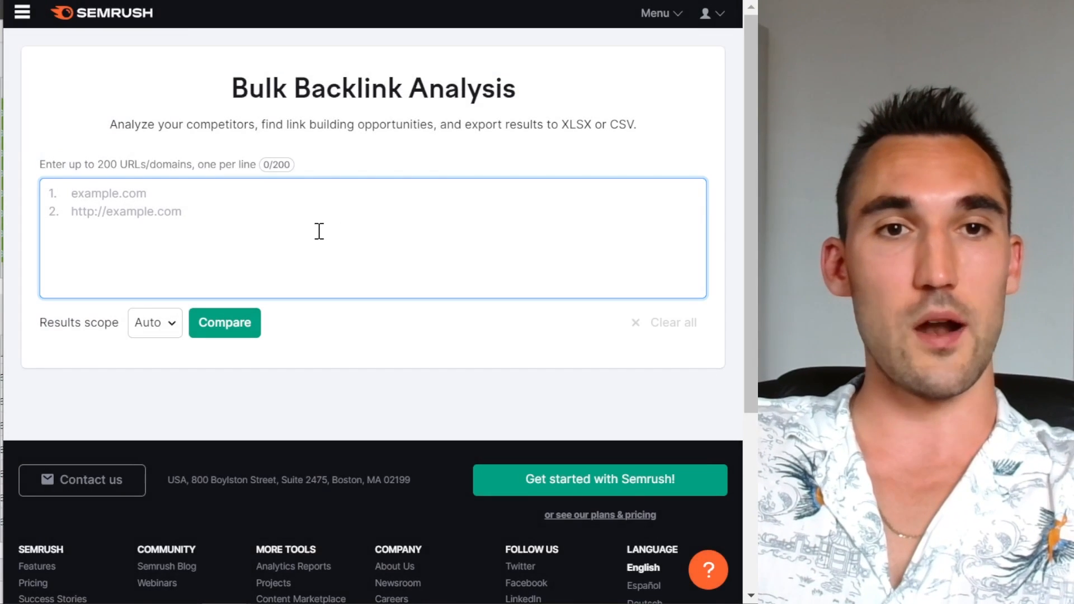
{"action": "key", "text": "ctrl+v"}
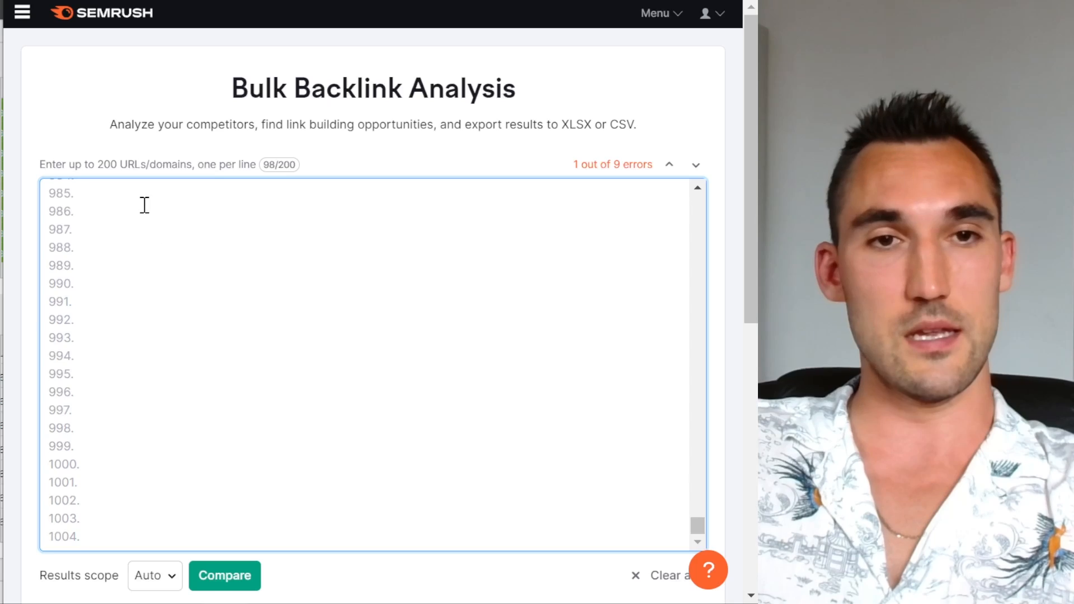
{"action": "scroll", "coordinate": [145, 206], "scroll_direction": "up", "scroll_amount": 20}
{"action": "left_click_drag", "start_coordinate": [698, 475], "coordinate": [698, 203]}
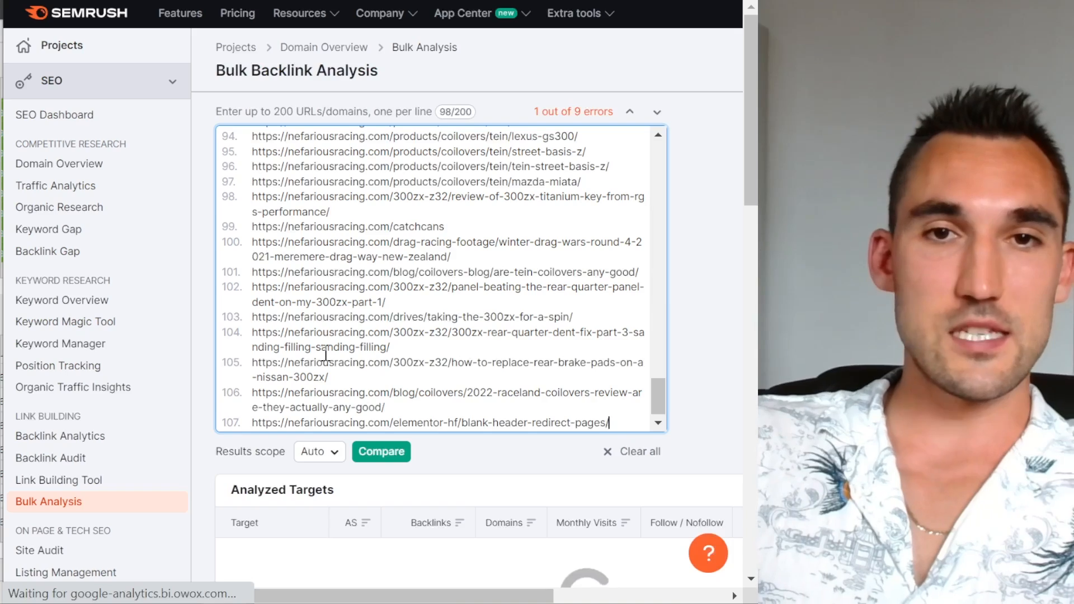
Step: Sort the analyzed targets by their number of backlinks, highest first
{"action": "scroll", "coordinate": [325, 353], "scroll_direction": "down", "scroll_amount": 3}
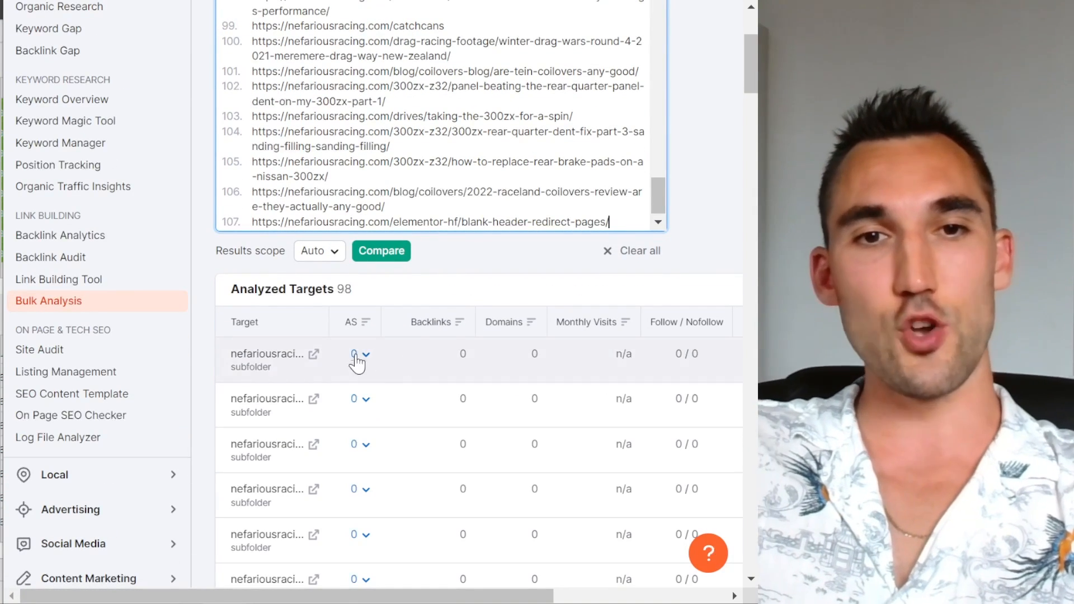
{"action": "scroll", "coordinate": [451, 354], "scroll_direction": "down", "scroll_amount": 2}
{"action": "left_click", "coordinate": [447, 230]}
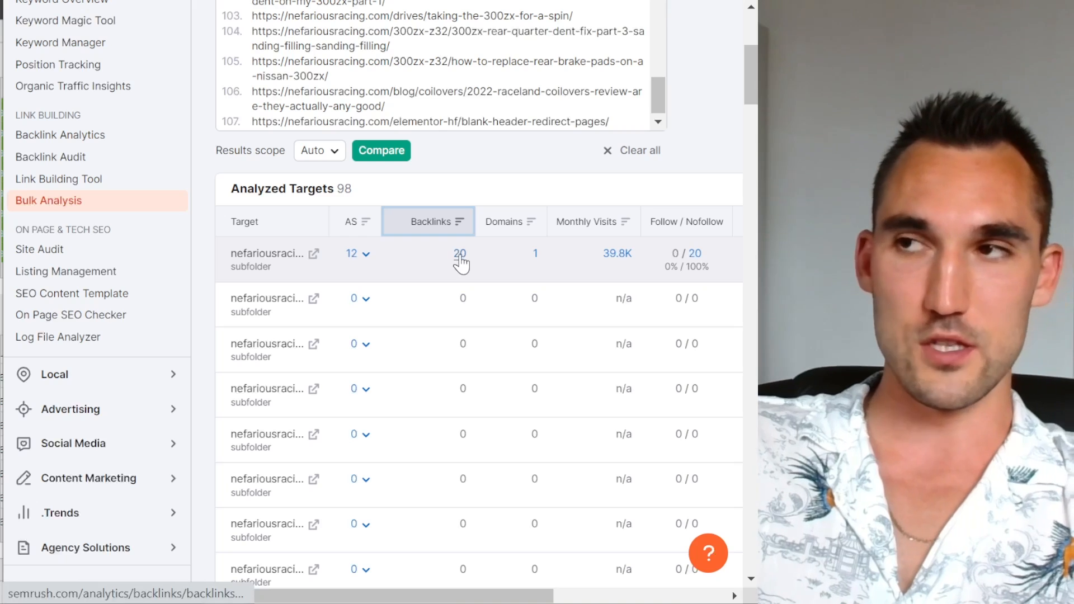
Step: Review the sorted targets for redirecting URLs with external backlinks, checking the authority score, backlinks, domains and follow/nofollow columns
{"action": "left_click_drag", "start_coordinate": [232, 253], "coordinate": [277, 254]}
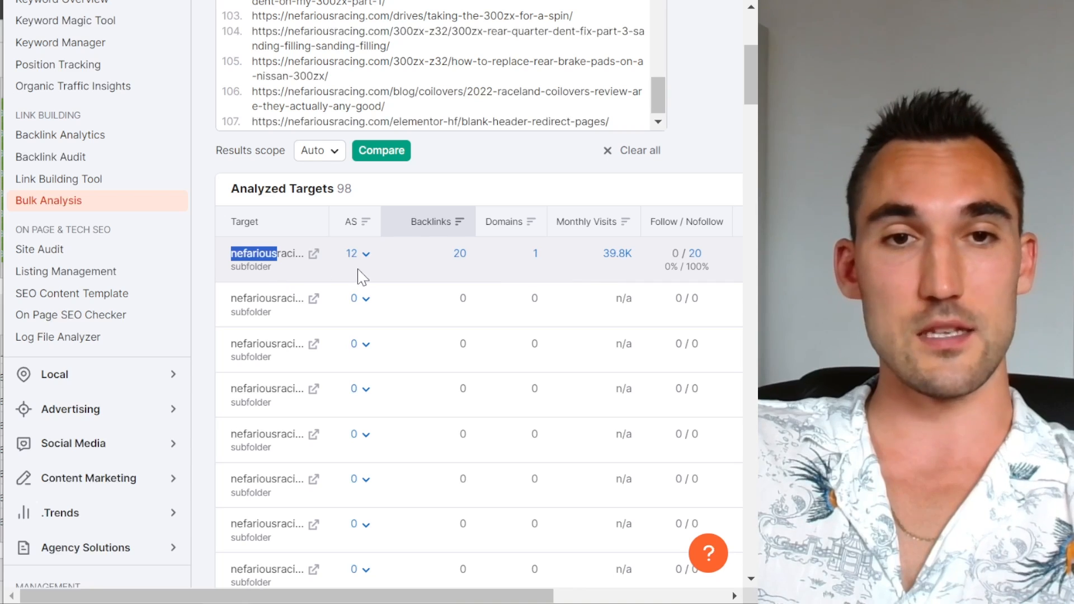
{"action": "left_click", "coordinate": [258, 269]}
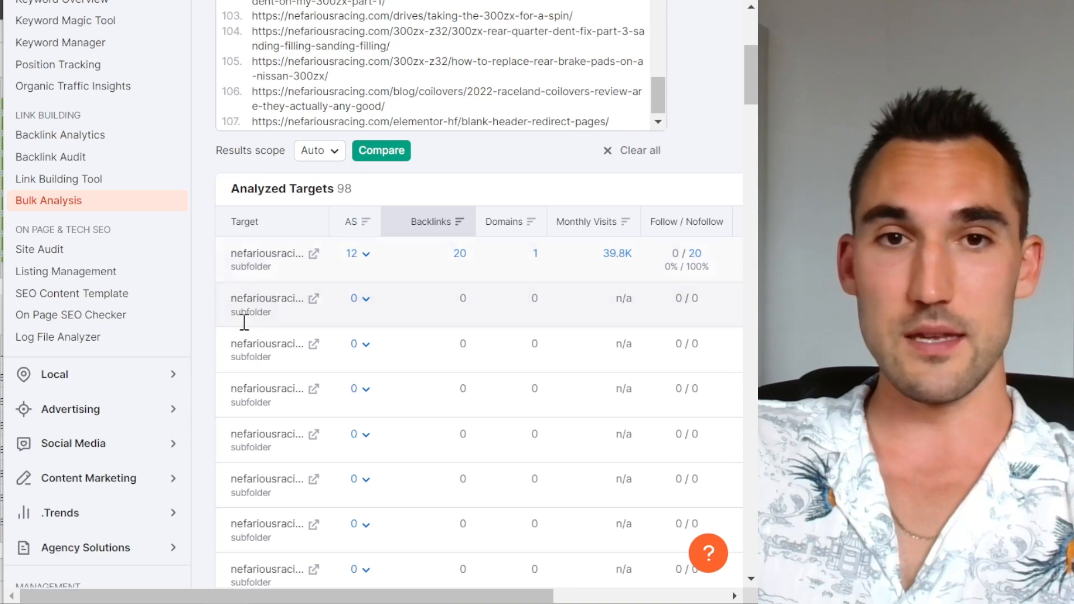
{"action": "scroll", "coordinate": [330, 311], "scroll_direction": "down", "scroll_amount": 10}
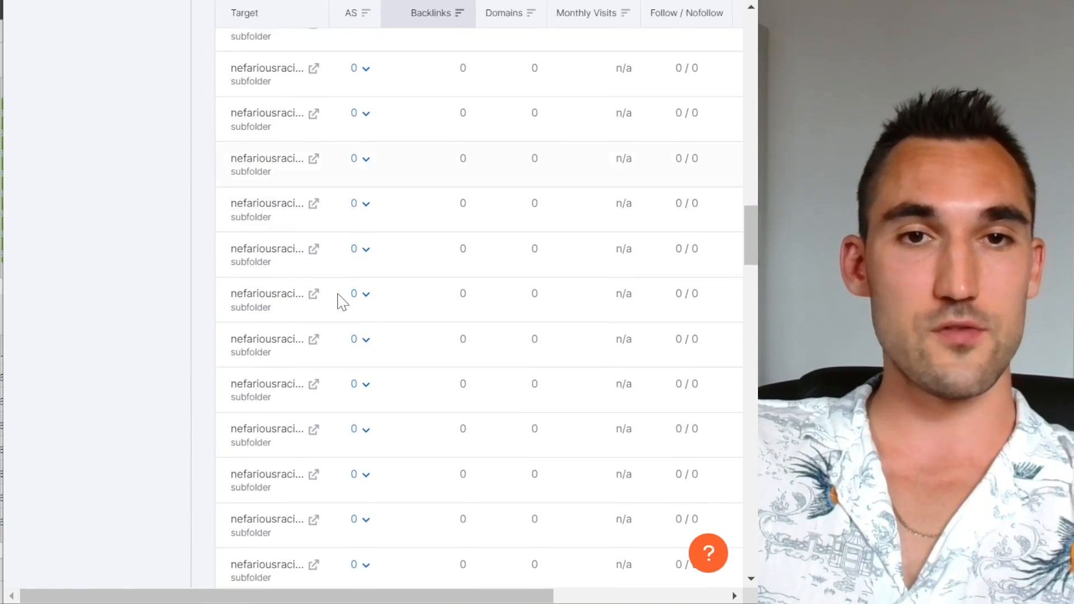
{"action": "scroll", "coordinate": [559, 247], "scroll_direction": "down", "scroll_amount": 8}
{"action": "scroll", "coordinate": [532, 377], "scroll_direction": "up", "scroll_amount": 15}
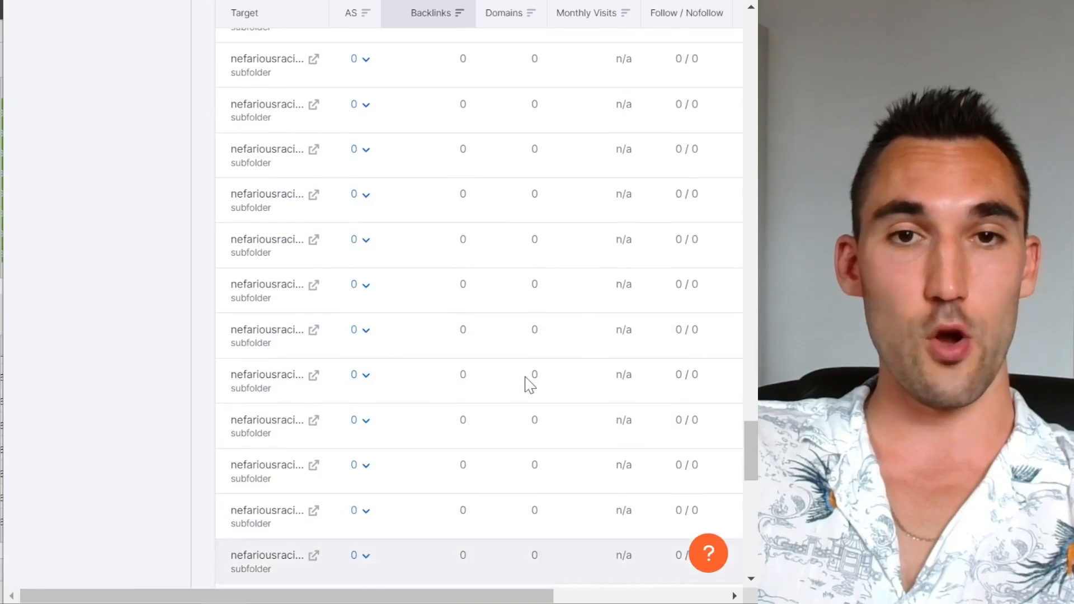
{"action": "scroll", "coordinate": [460, 512], "scroll_direction": "down", "scroll_amount": 2}
{"action": "left_click_drag", "start_coordinate": [522, 597], "coordinate": [699, 597]}
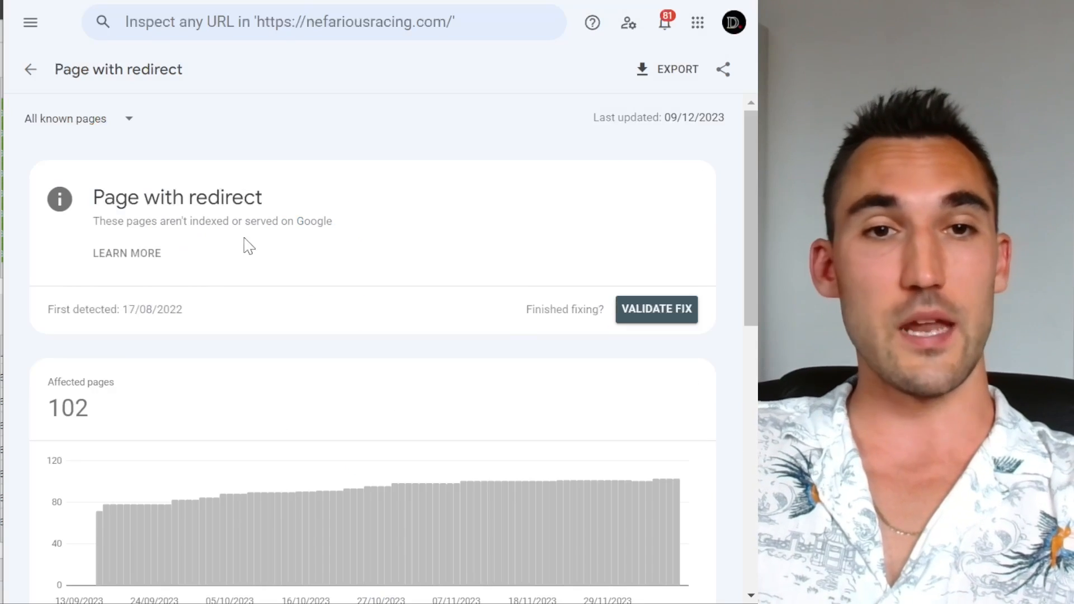
Step: Switch back to Google Search Console and review the affected pages total, trend chart and example URLs of the Page with redirect report
{"action": "scroll", "coordinate": [98, 396], "scroll_direction": "down", "scroll_amount": 3}
{"action": "left_click_drag", "start_coordinate": [89, 210], "coordinate": [52, 205]}
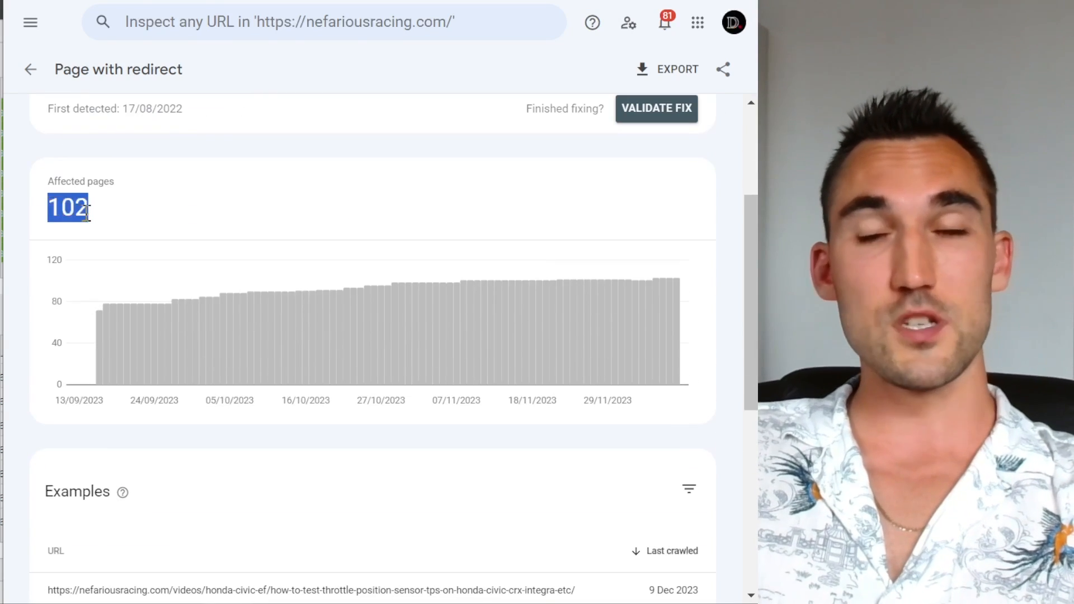
{"action": "left_click", "coordinate": [86, 213]}
{"action": "scroll", "coordinate": [319, 257], "scroll_direction": "up", "scroll_amount": 2}
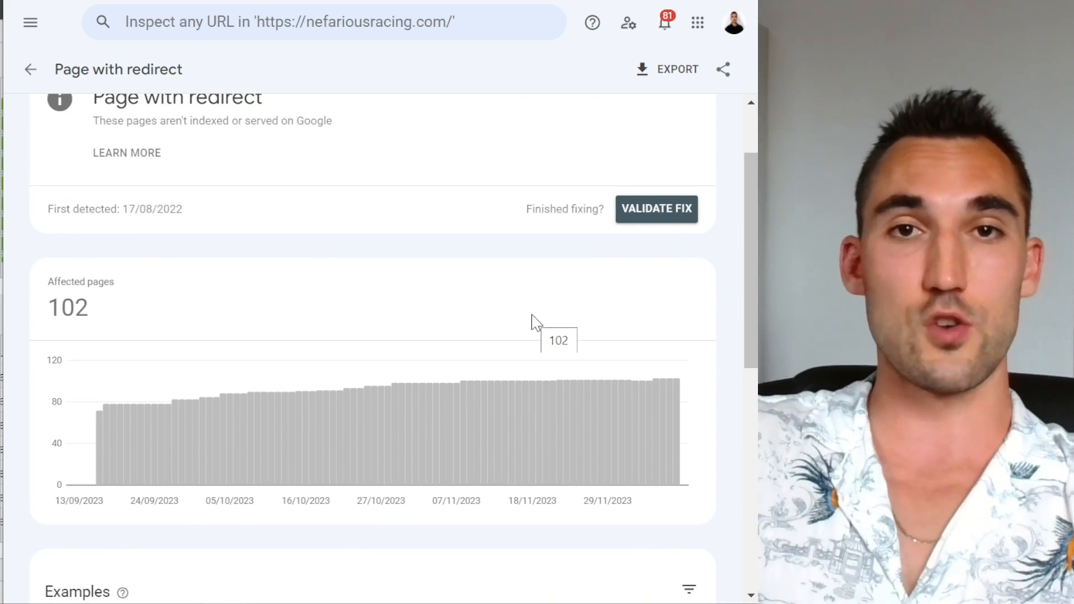
{"action": "scroll", "coordinate": [515, 439], "scroll_direction": "down", "scroll_amount": 9}
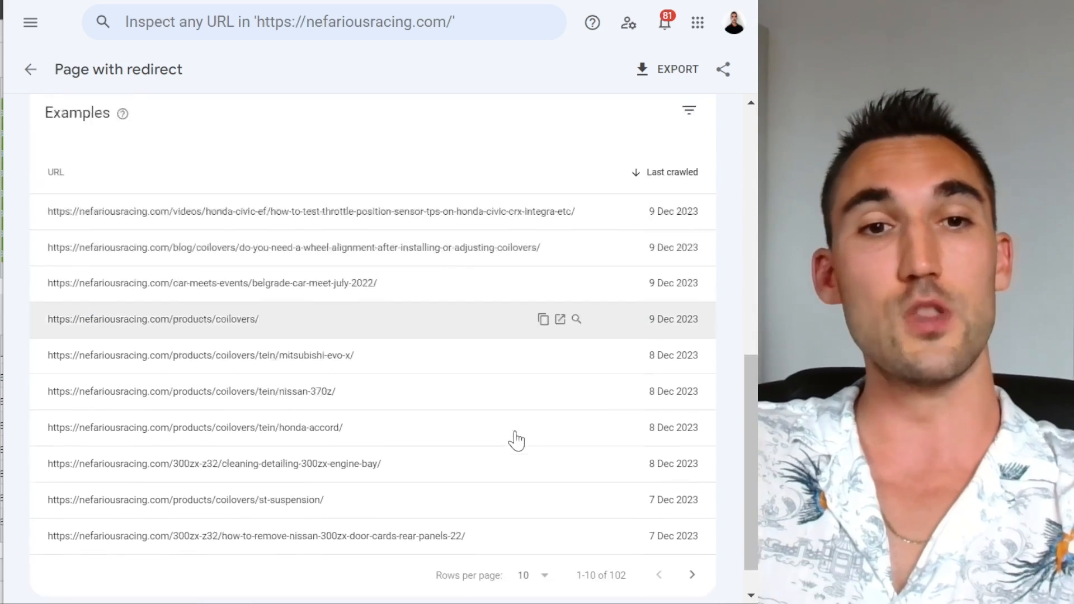
{"action": "scroll", "coordinate": [516, 438], "scroll_direction": "up", "scroll_amount": 10}
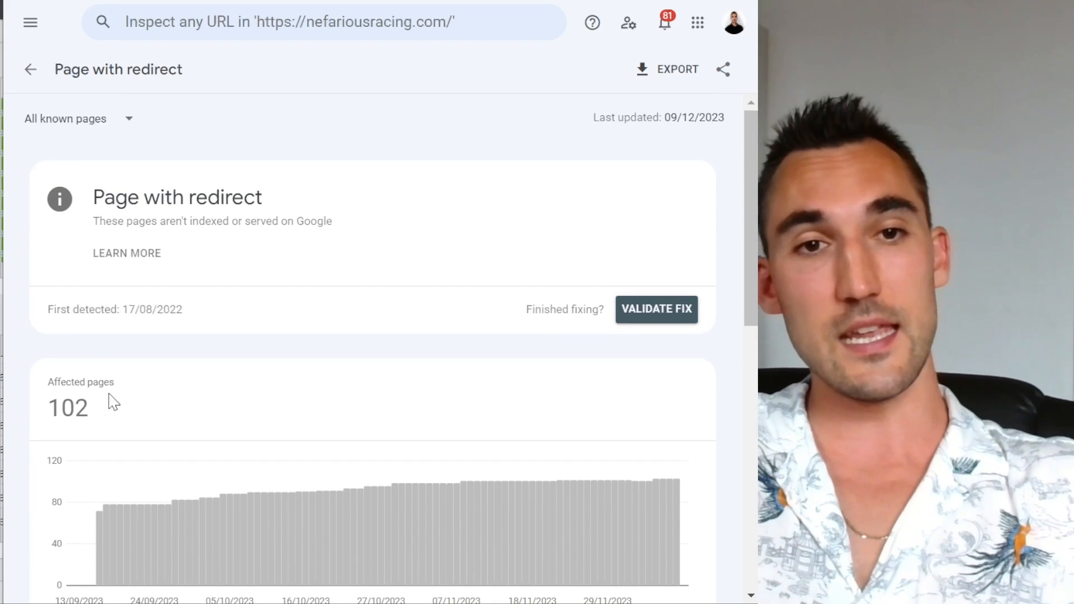
{"action": "left_click_drag", "start_coordinate": [94, 419], "coordinate": [44, 416]}
{"action": "left_click", "coordinate": [86, 418]}
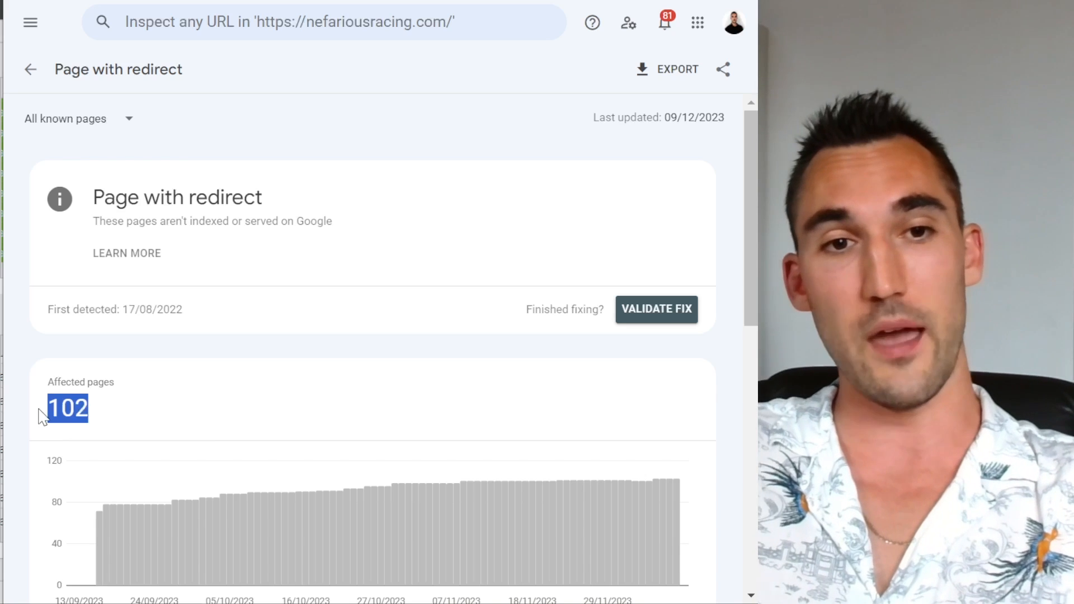
{"action": "left_click", "coordinate": [228, 430]}
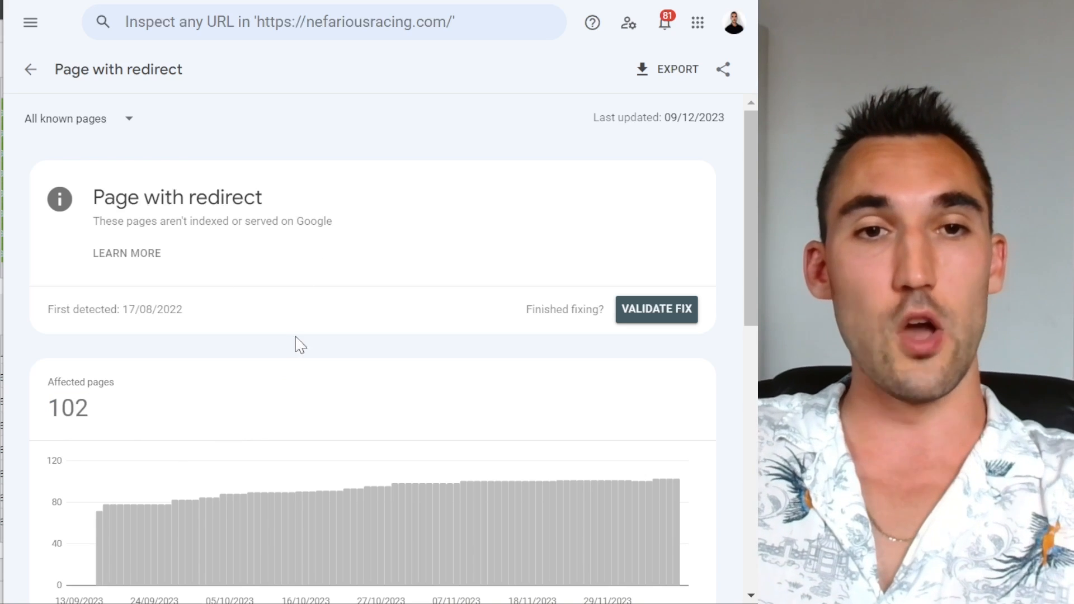
{"action": "scroll", "coordinate": [307, 360], "scroll_direction": "down", "scroll_amount": 5}
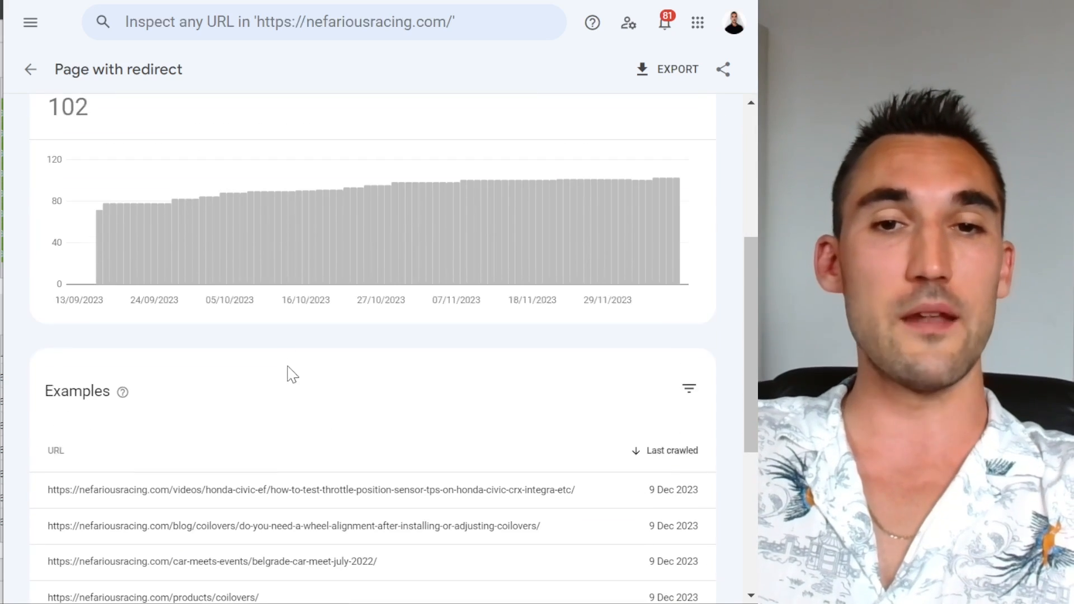
{"action": "scroll", "coordinate": [292, 375], "scroll_direction": "down", "scroll_amount": 5}
{"action": "scroll", "coordinate": [292, 375], "scroll_direction": "up", "scroll_amount": 10}
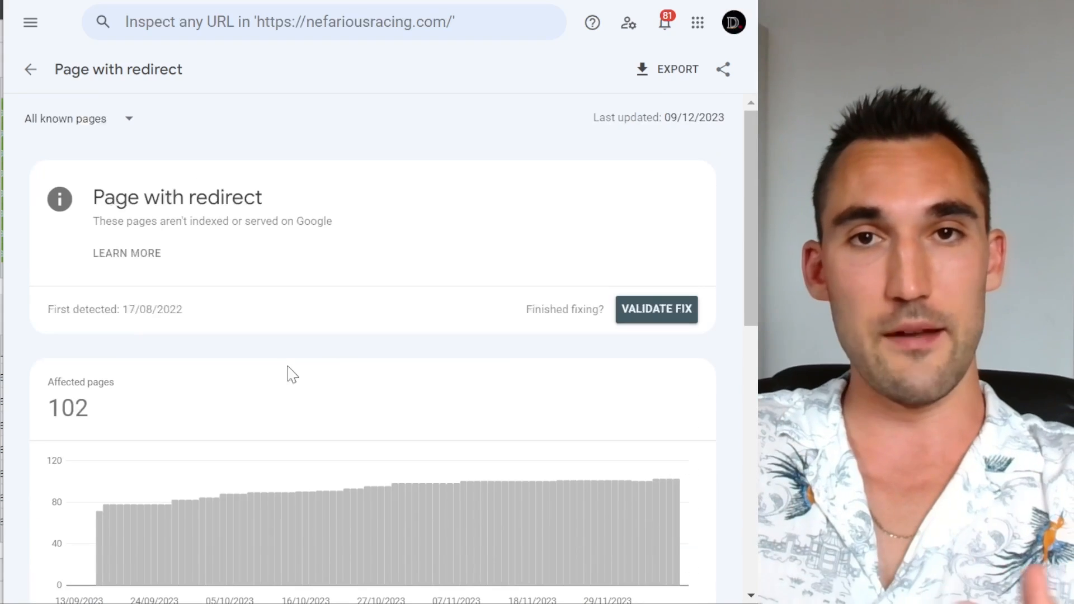